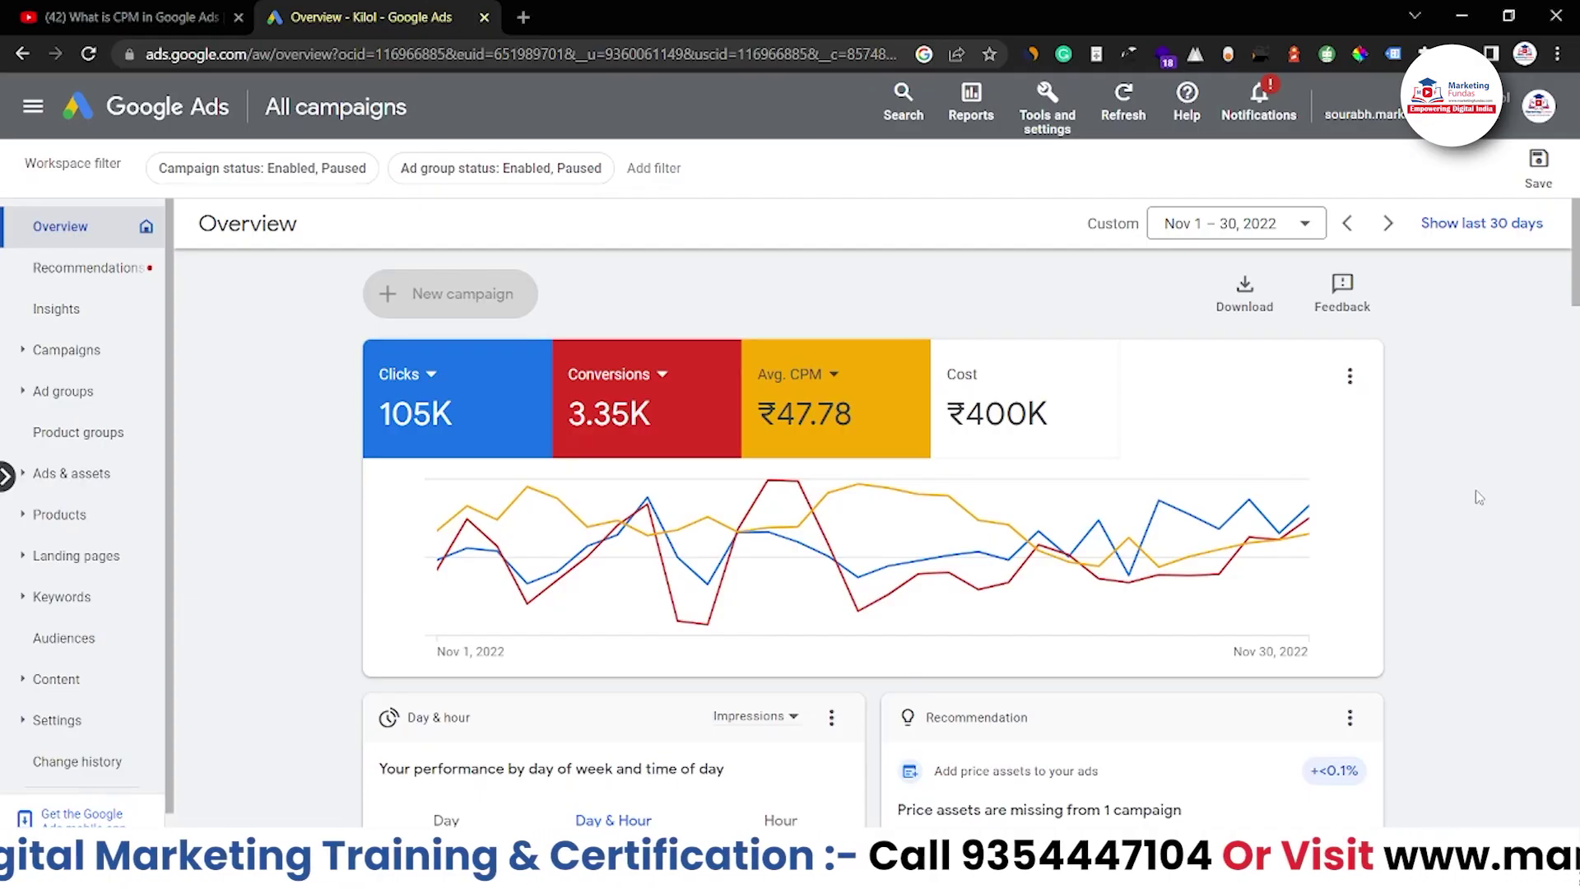
Step: Review the November 2022 overview scorecards showing Avg. CPM ₹47.78, then open a new browser tab
scroll(1478, 484, "down", 2)
scroll(1478, 484, "up", 2)
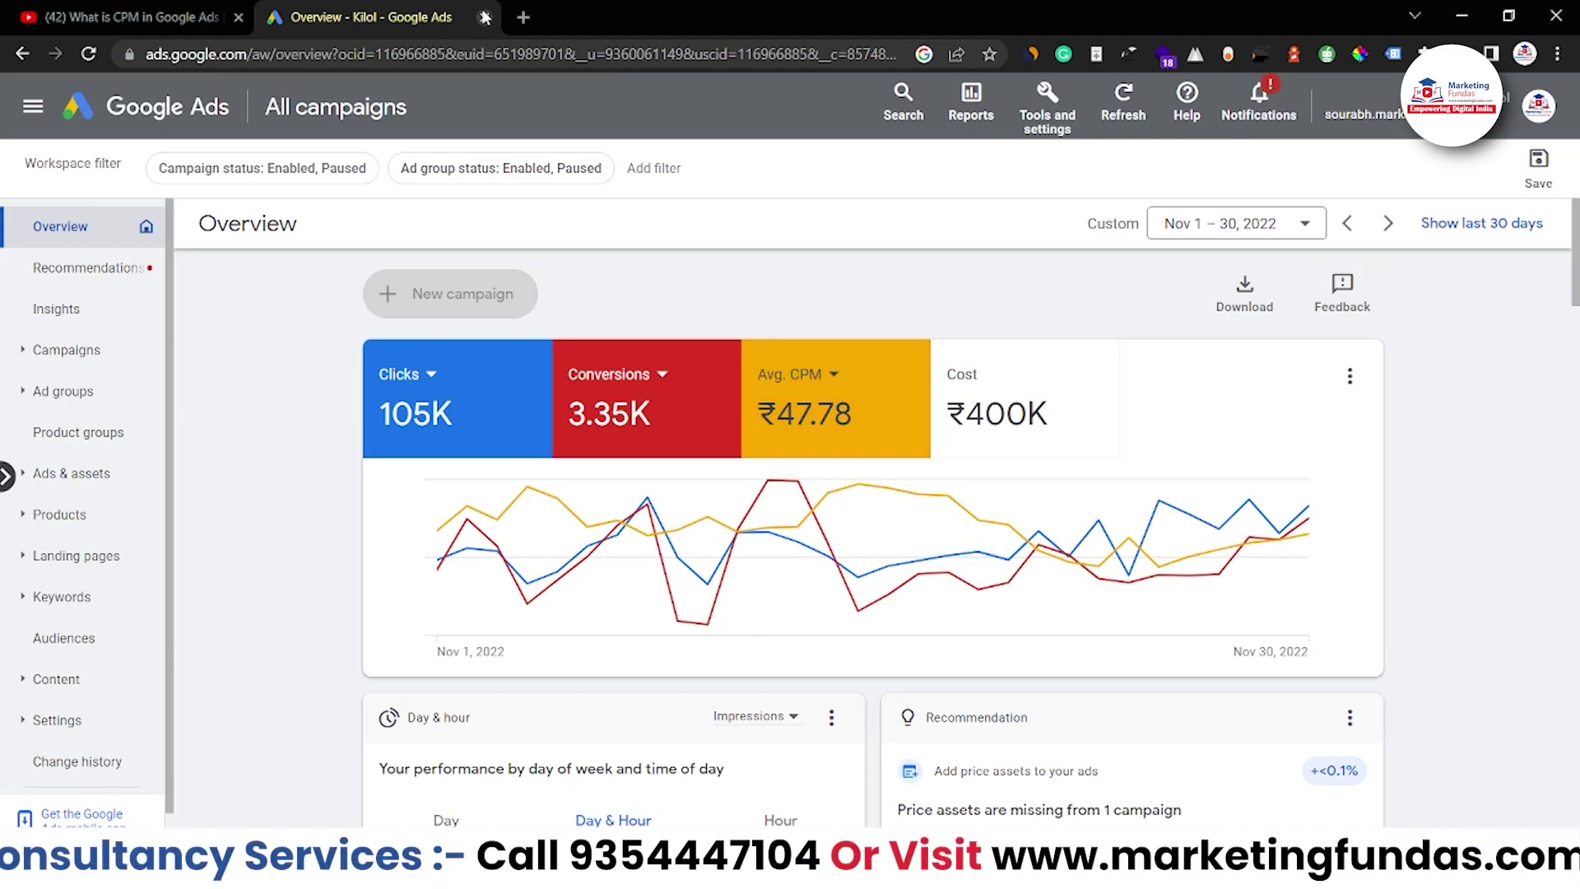
left_click(523, 17)
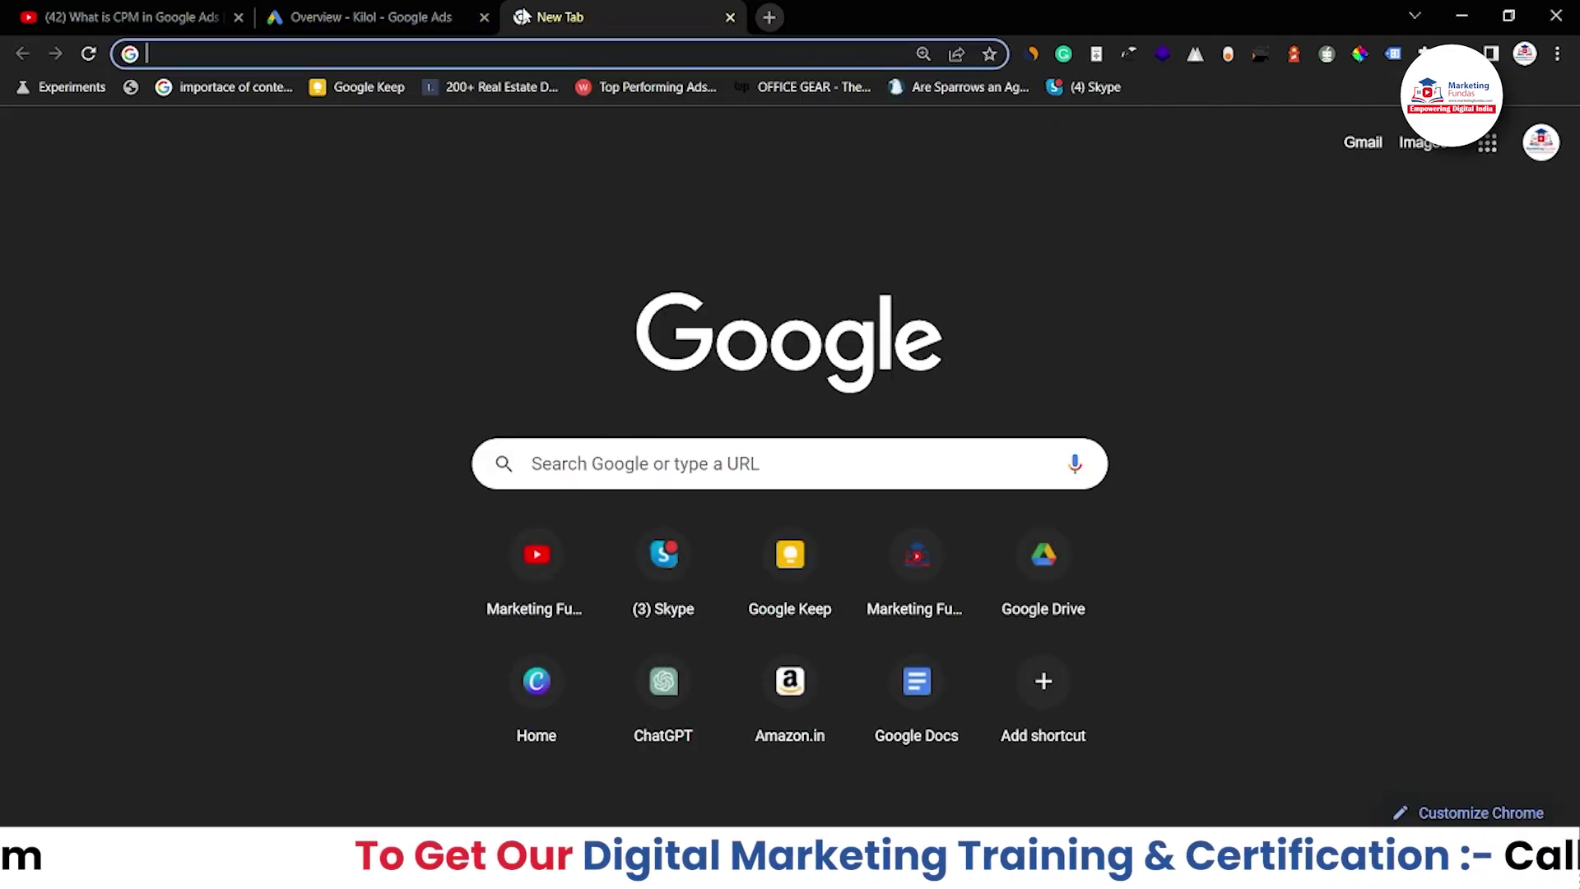
Step: Search Google for 'digital marketing agency in india' and scroll through the three Sponsored agency ads
type("g")
key("BackSpace")
key("BackSpace")
type("b")
key("BackSpace")
key("BackSpace")
type("digital")
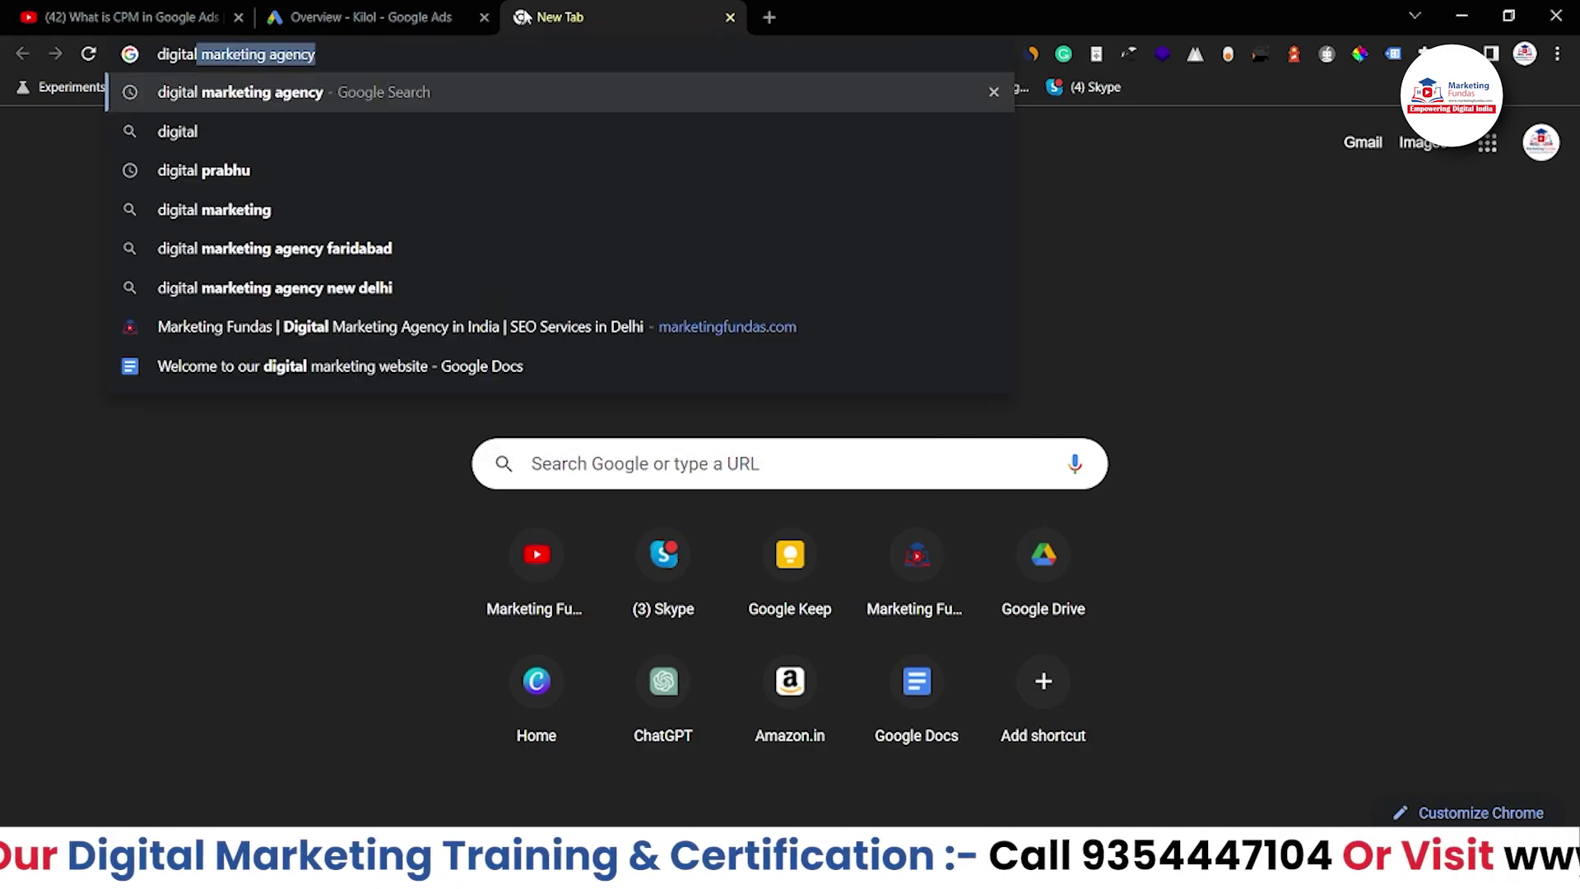
type(" marketing agency in ")
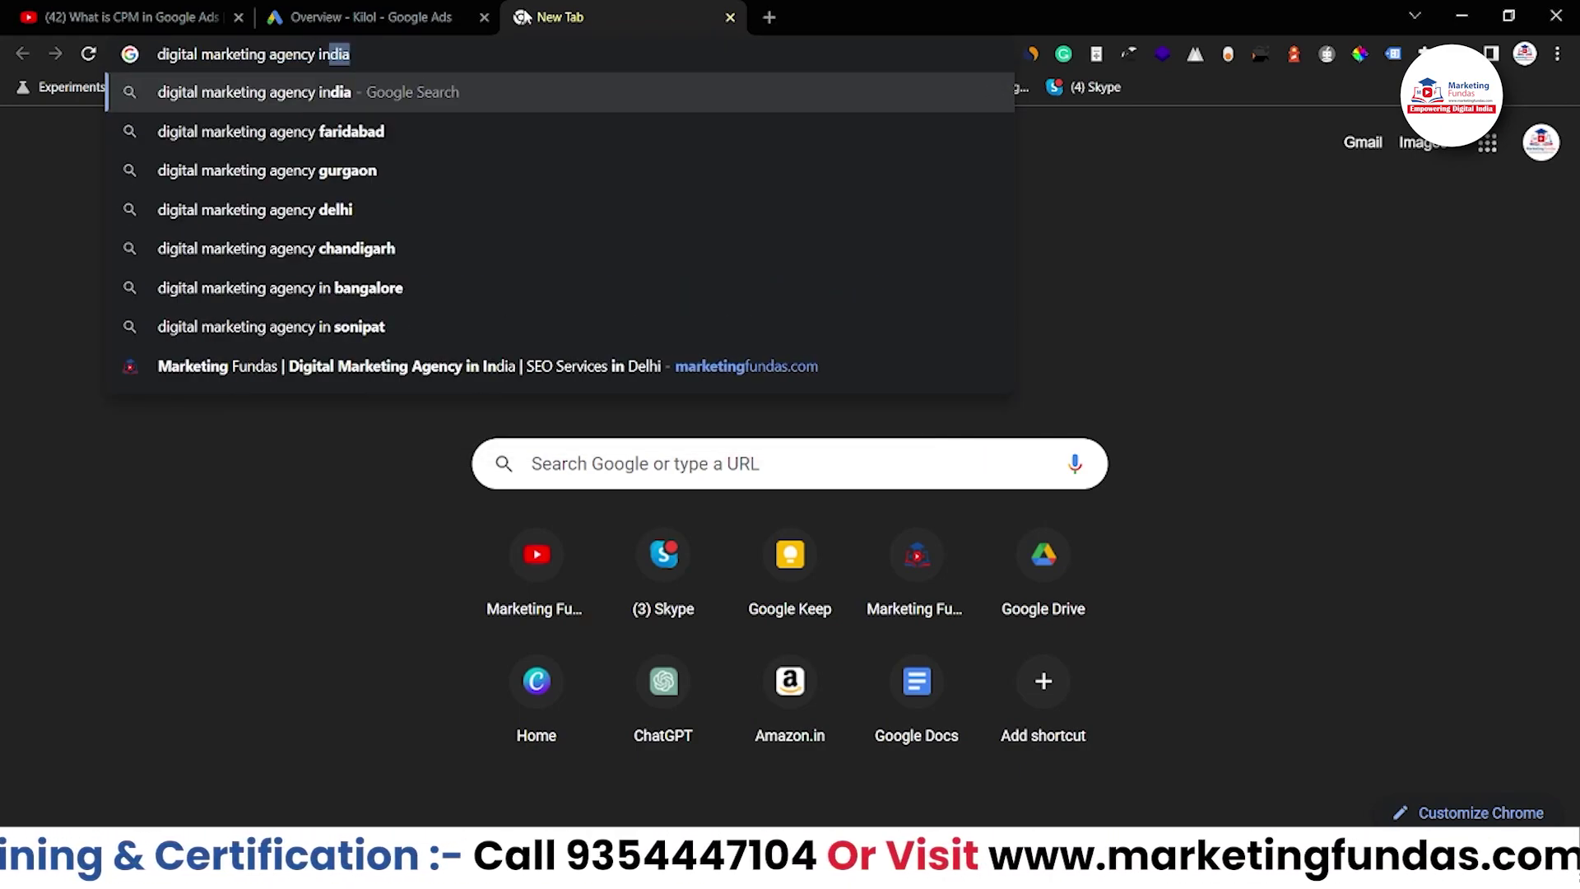
type("idna")
key("BackSpace")
key("Down")
key("Return")
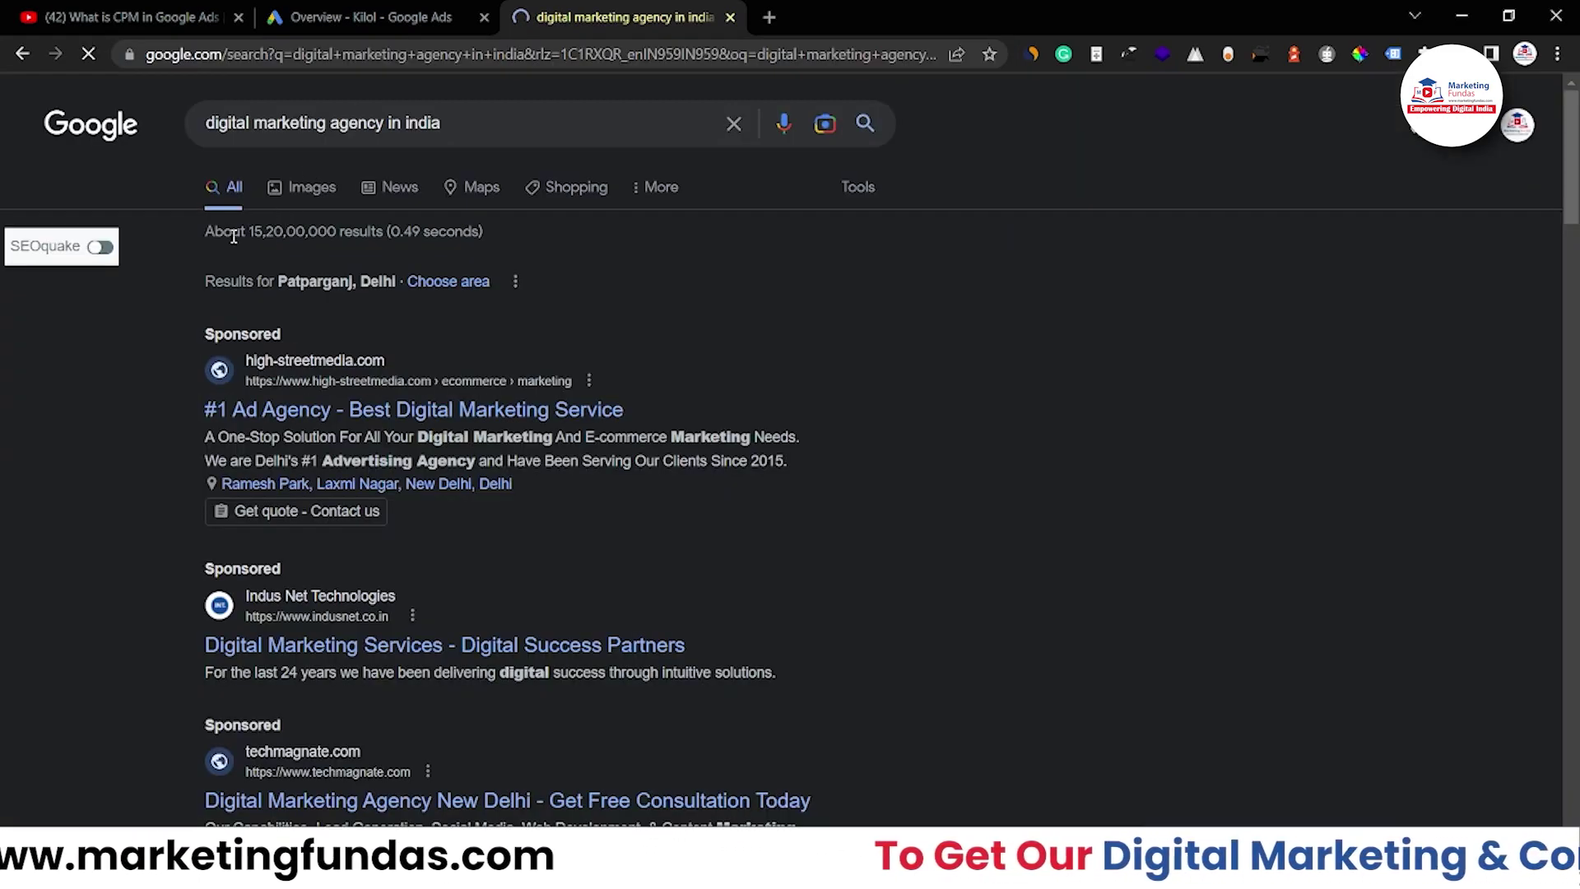
scroll(158, 423, "down", 1)
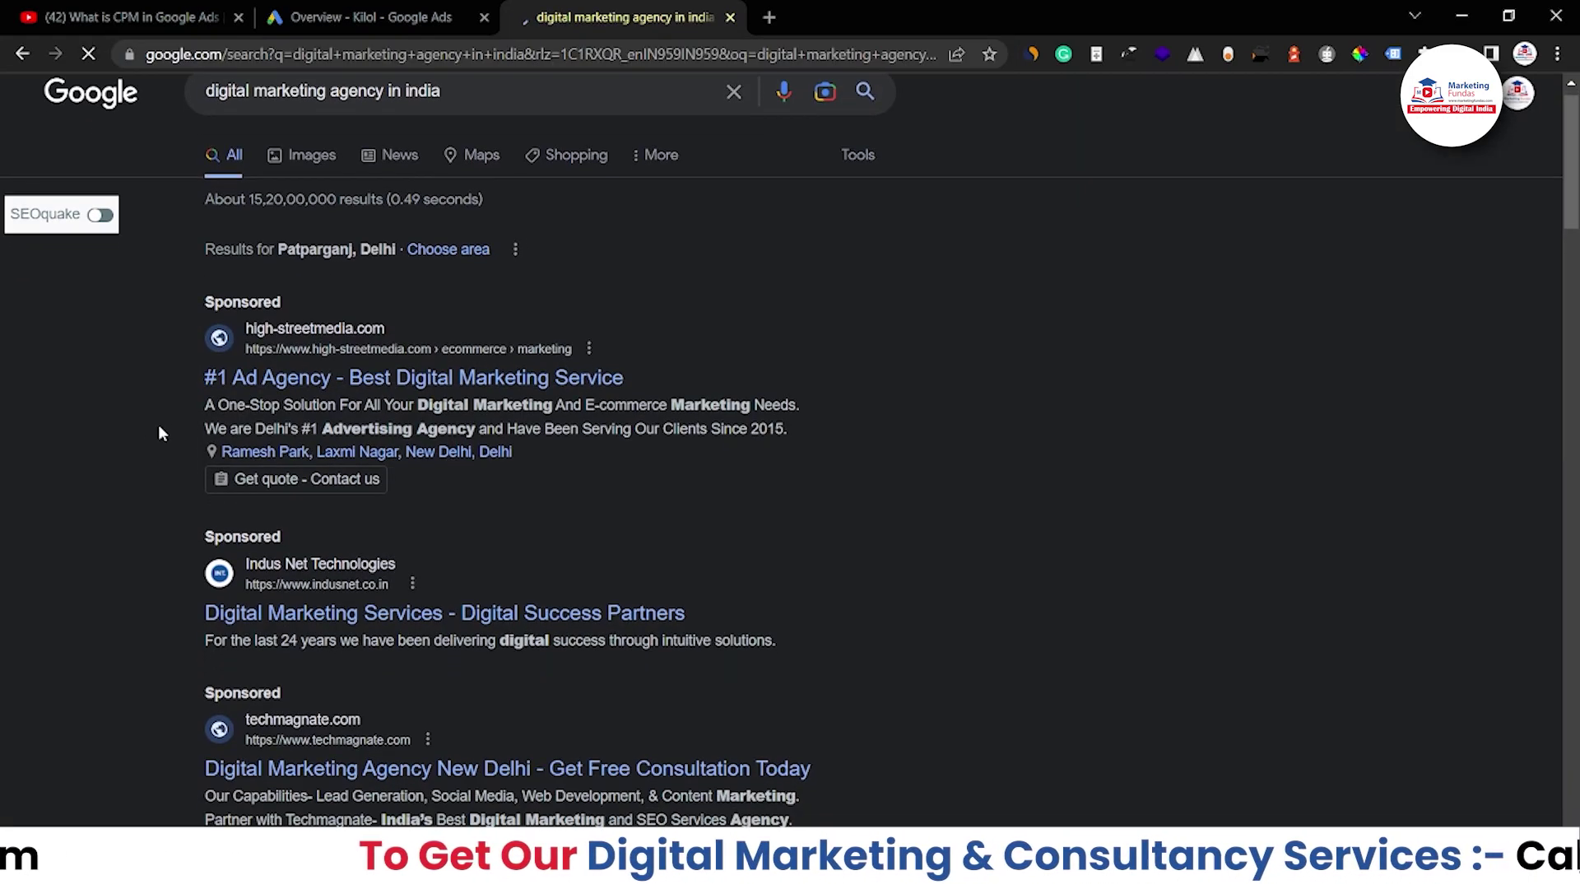
scroll(148, 419, "down", 3)
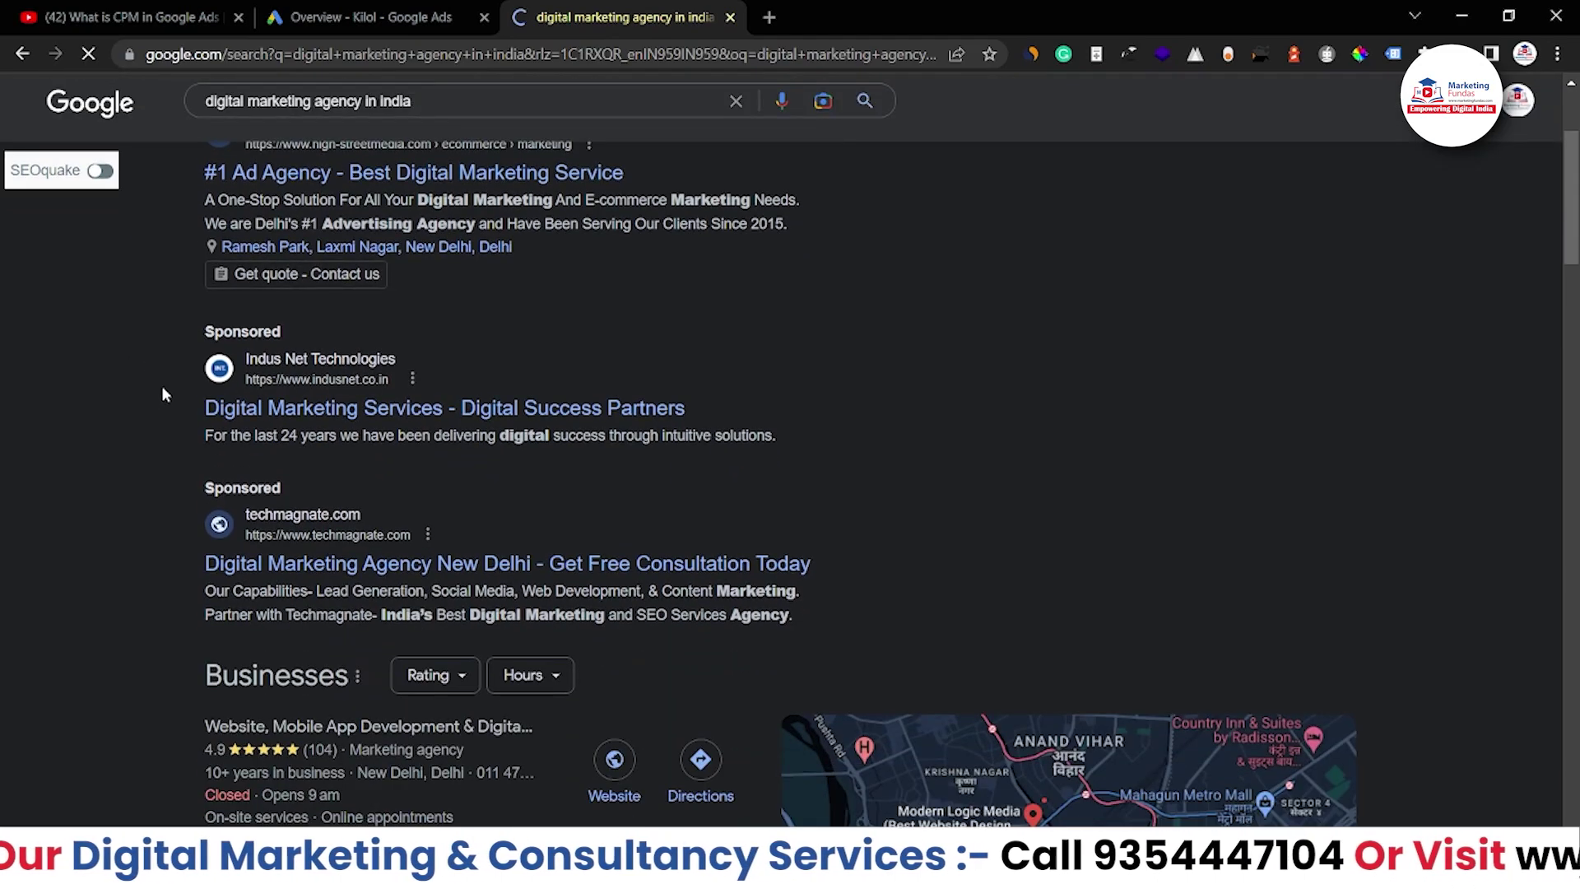
scroll(168, 506, "up", 3)
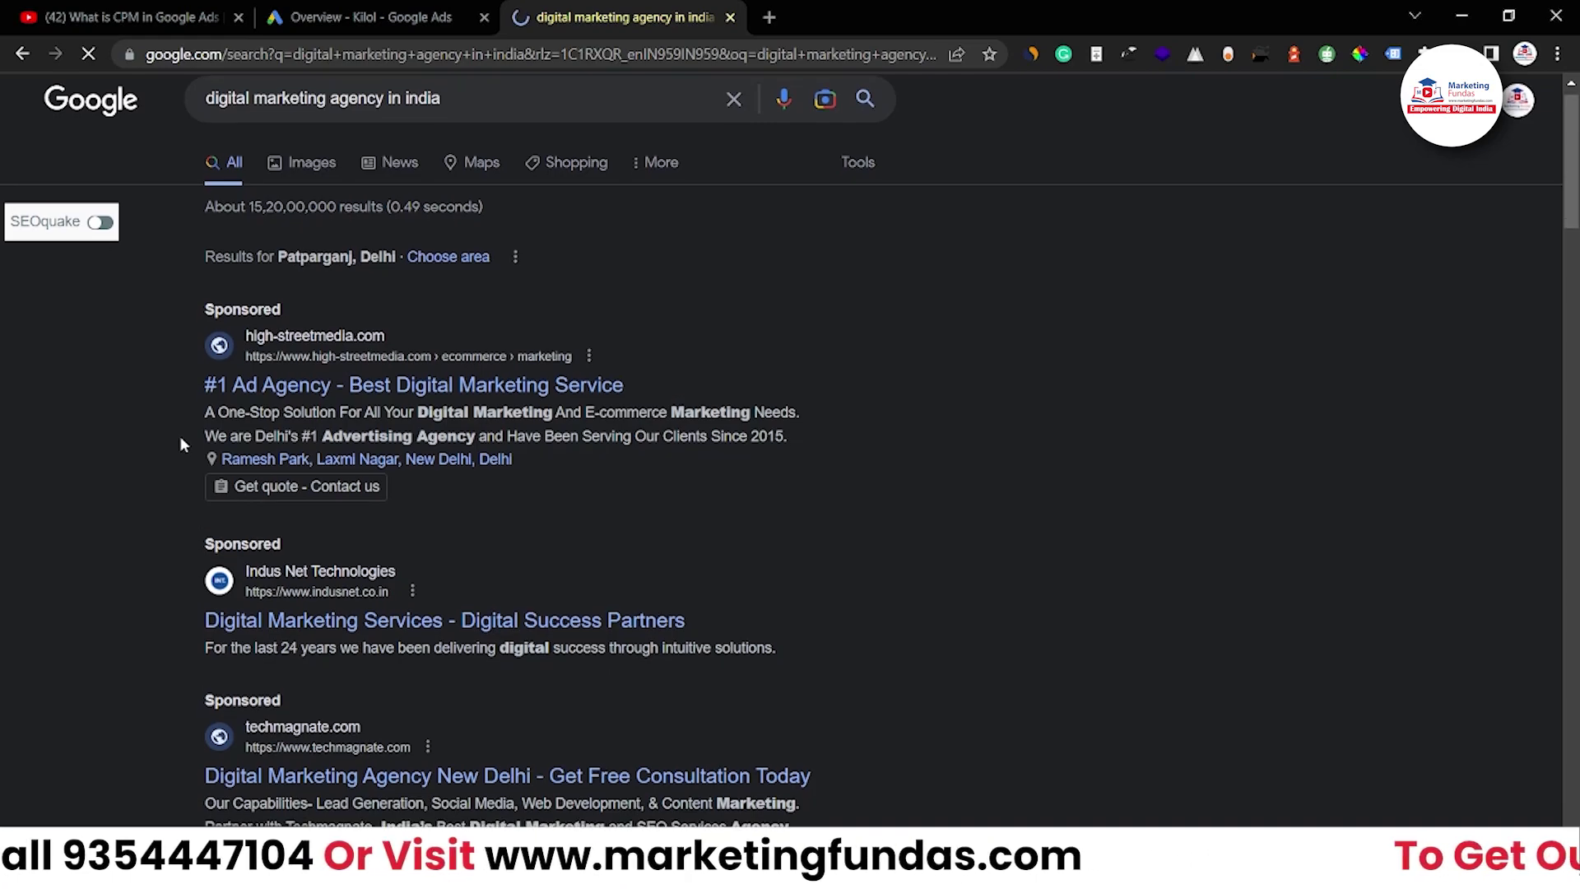
scroll(180, 438, "down", 1)
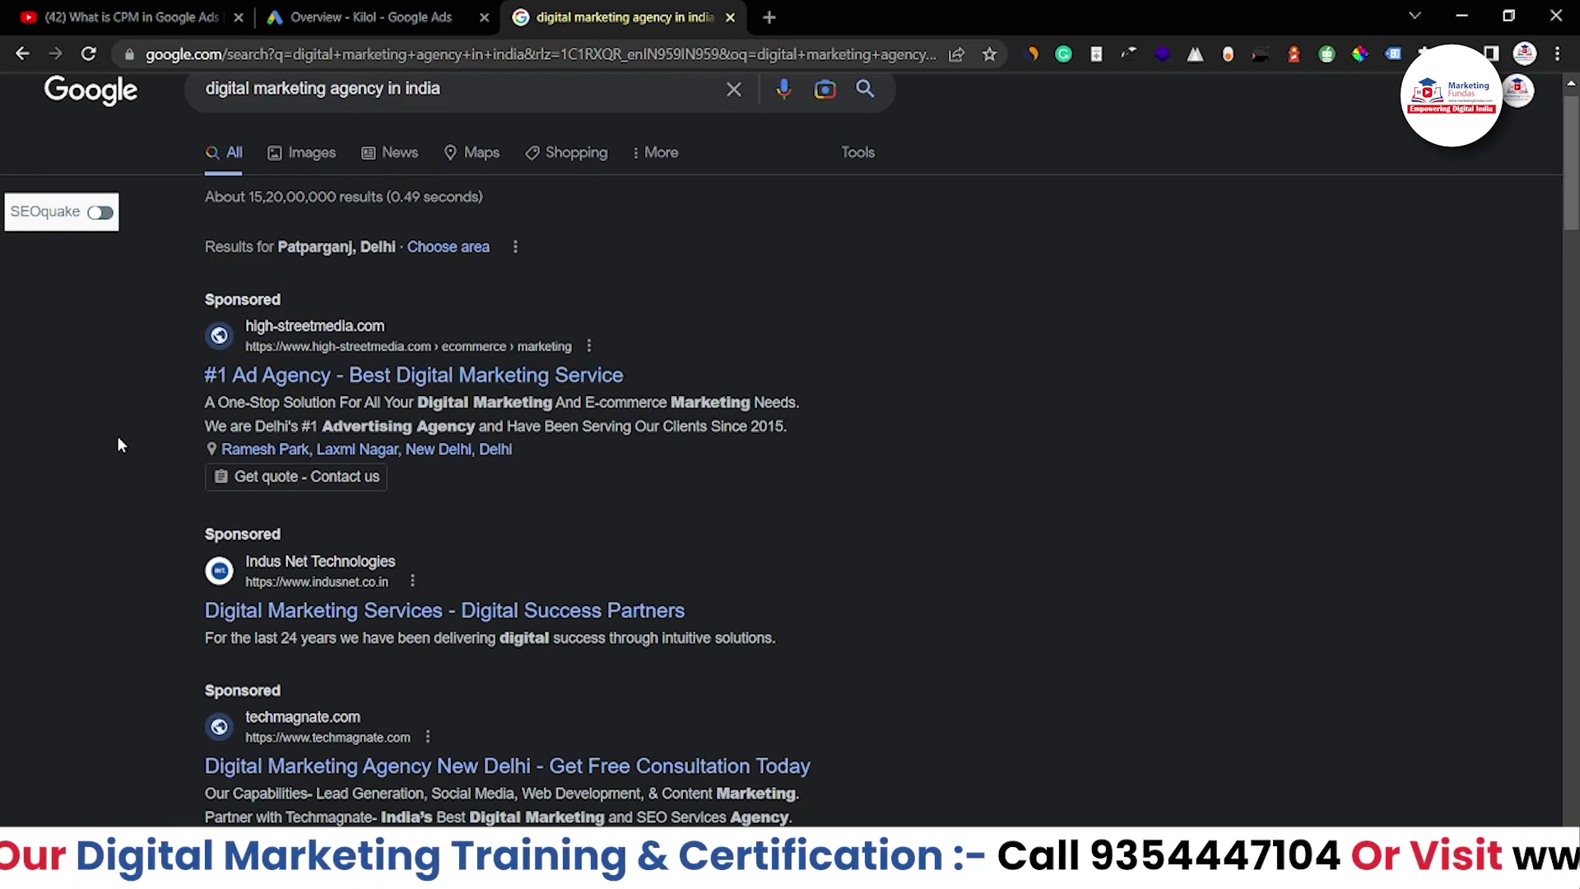
Step: Compare the Google Ads overview with the agency search results, switching between the two tabs
left_click(420, 15)
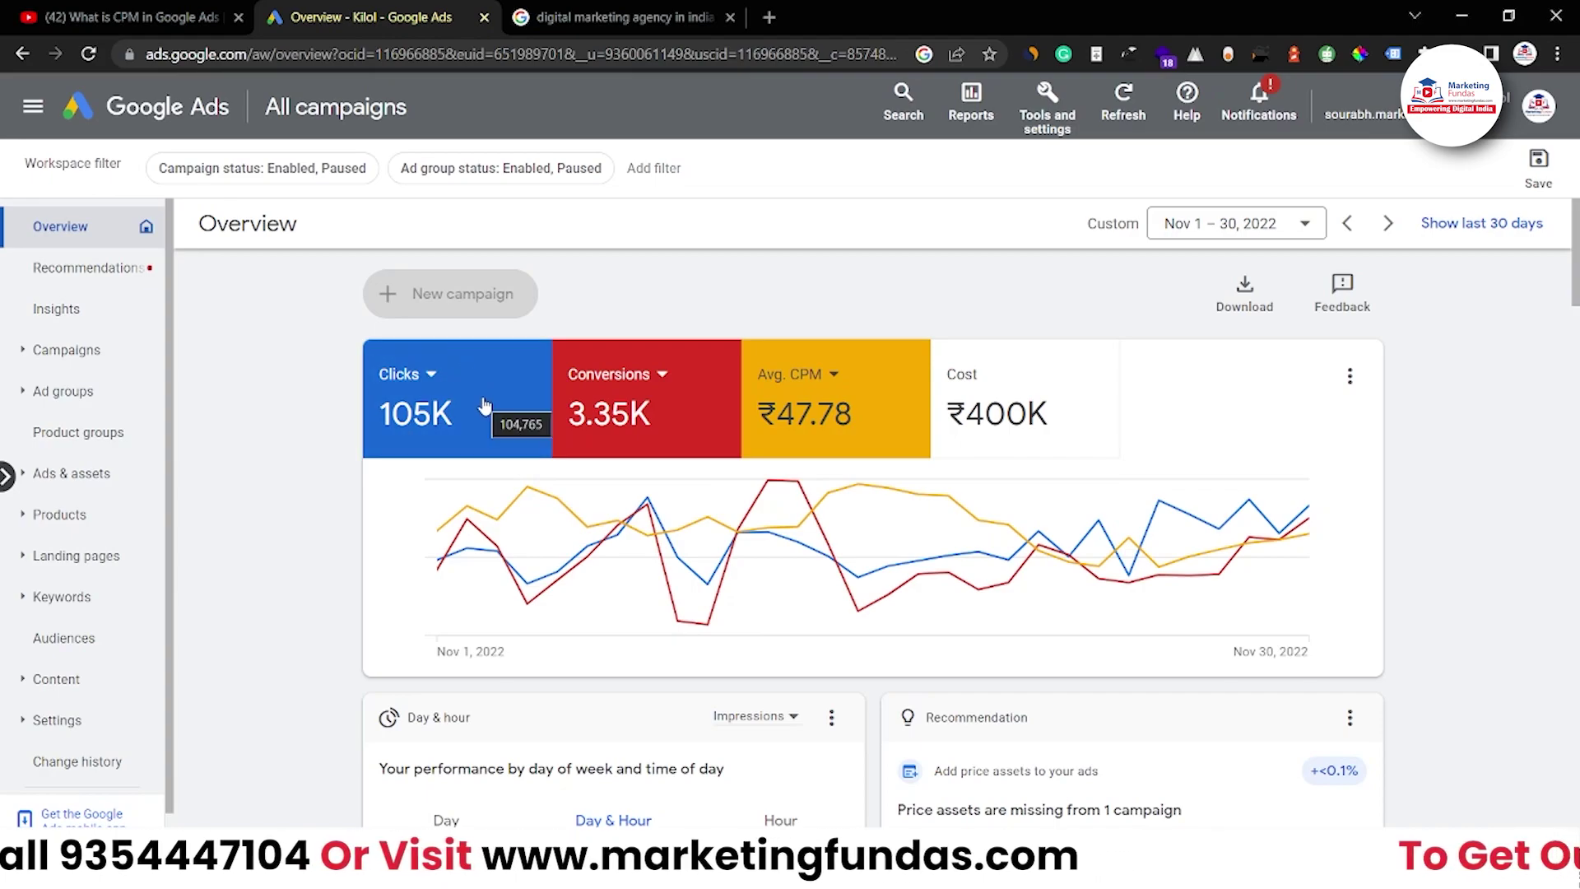
left_click(617, 16)
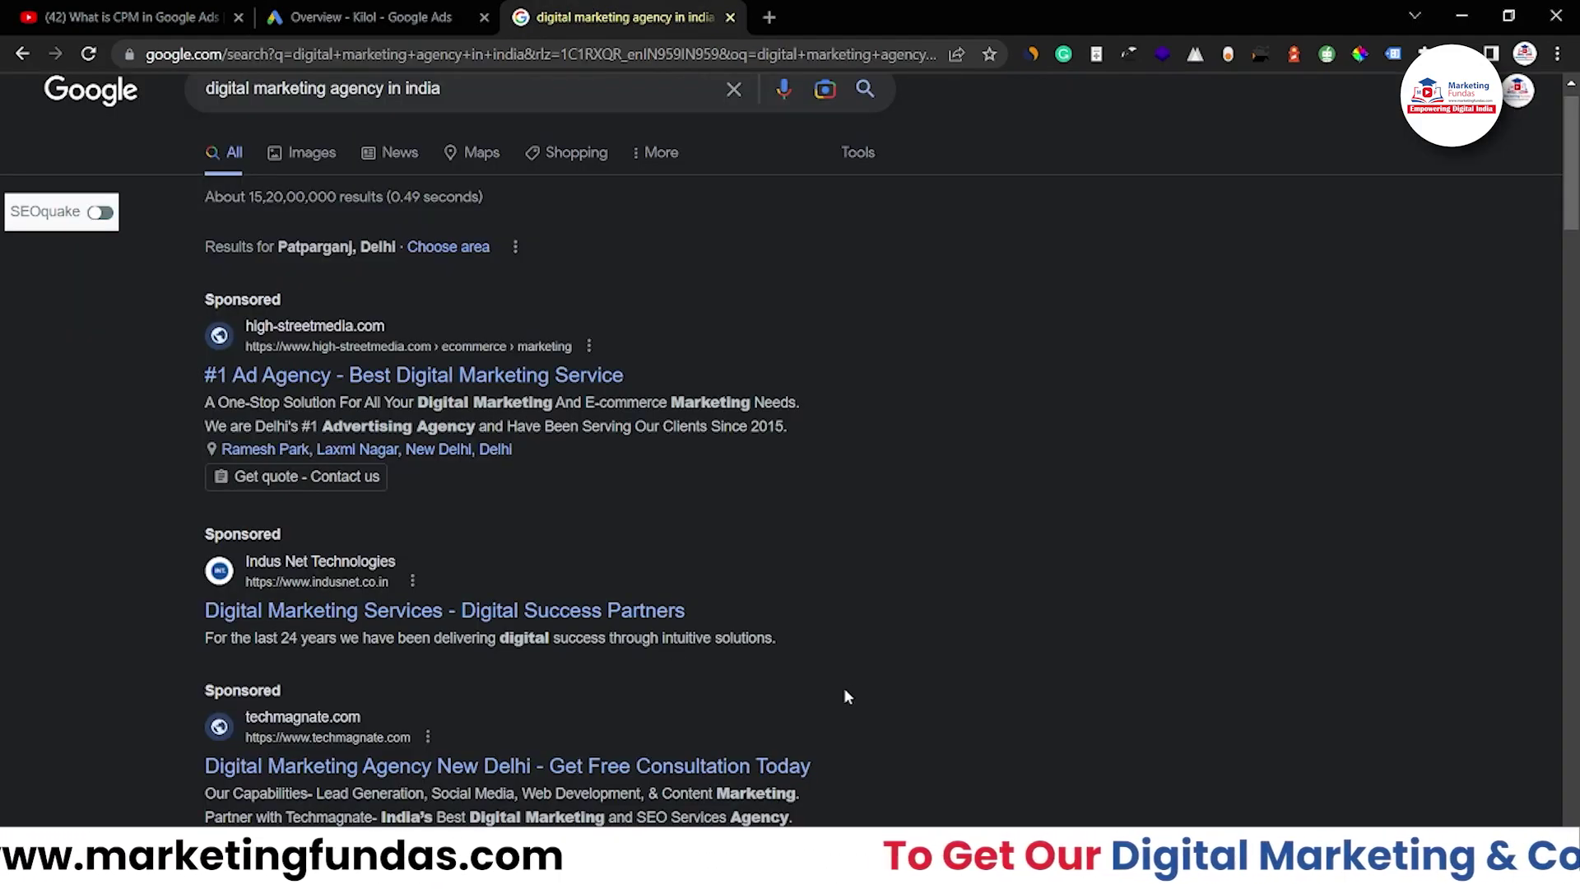
scroll(852, 686, "down", 1)
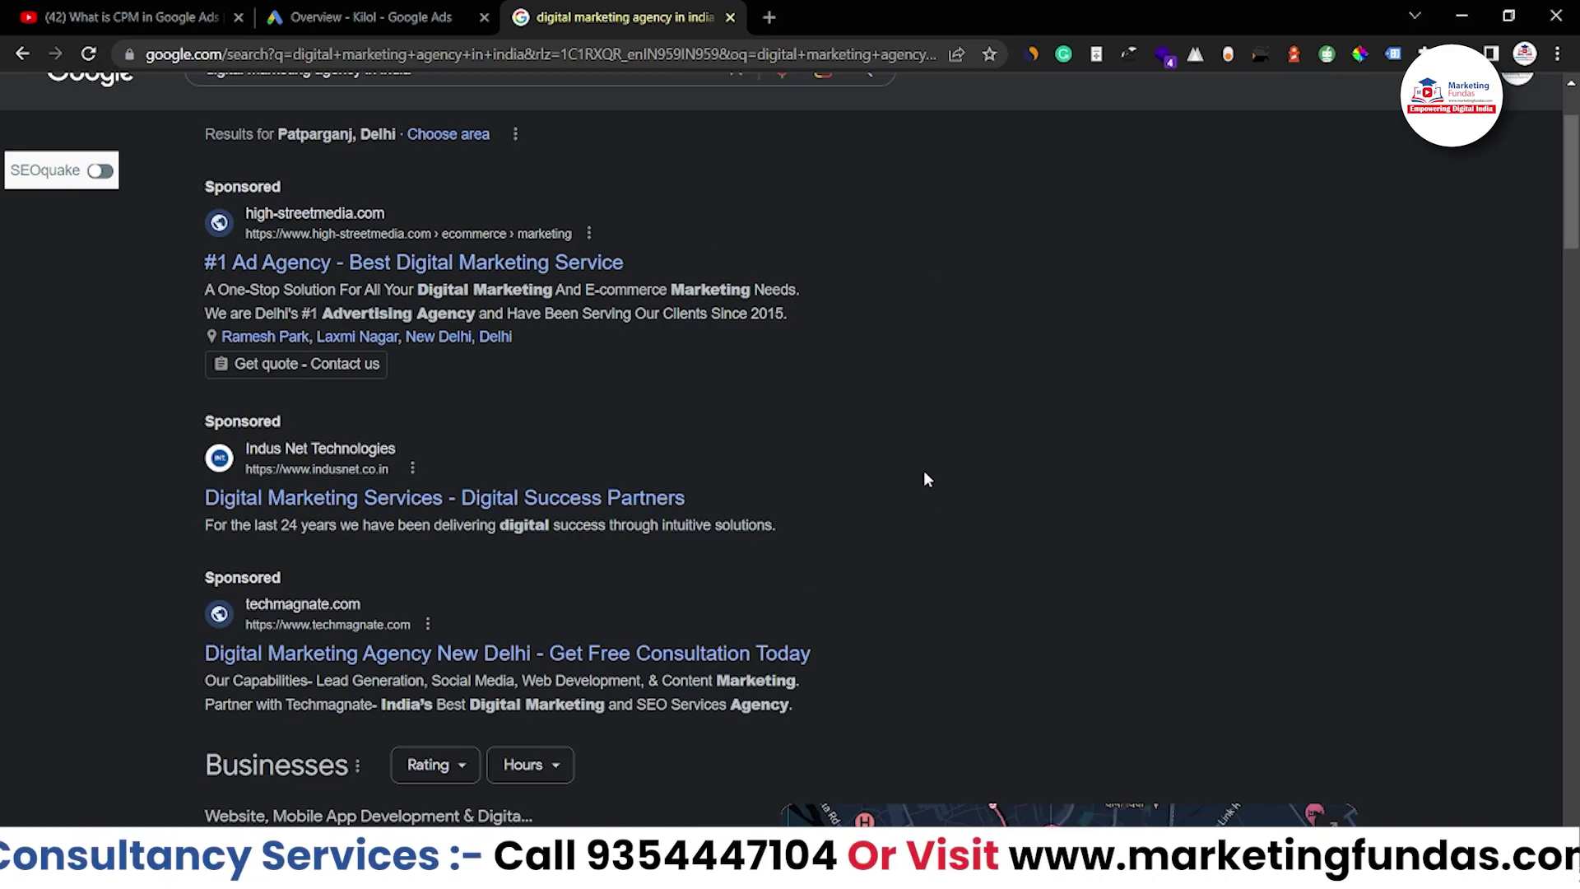
scroll(924, 471, "up", 1)
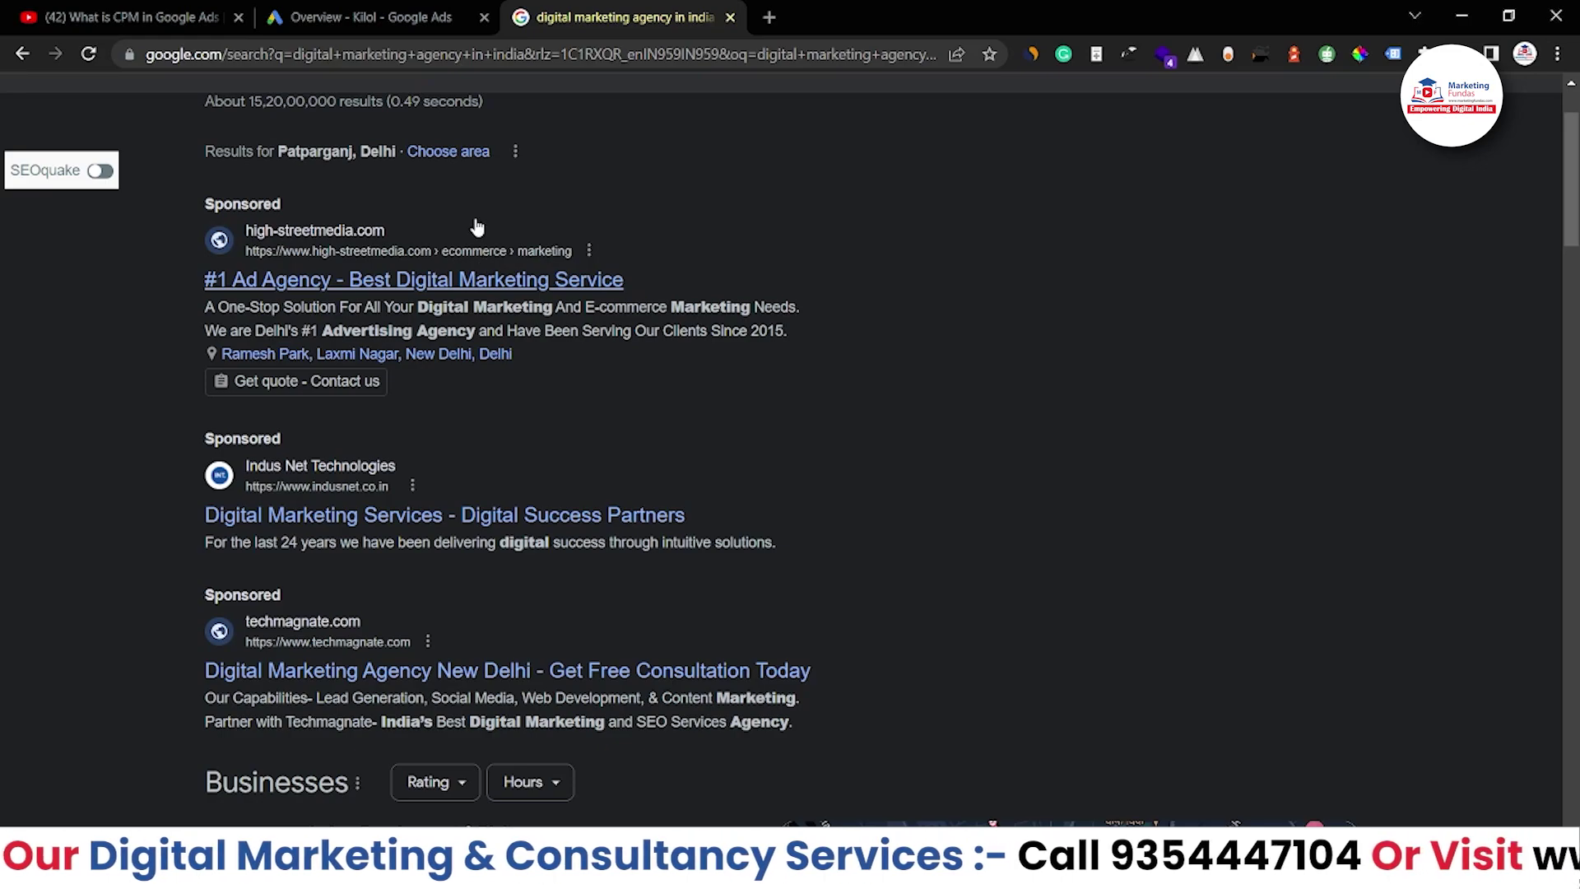
left_click(350, 9)
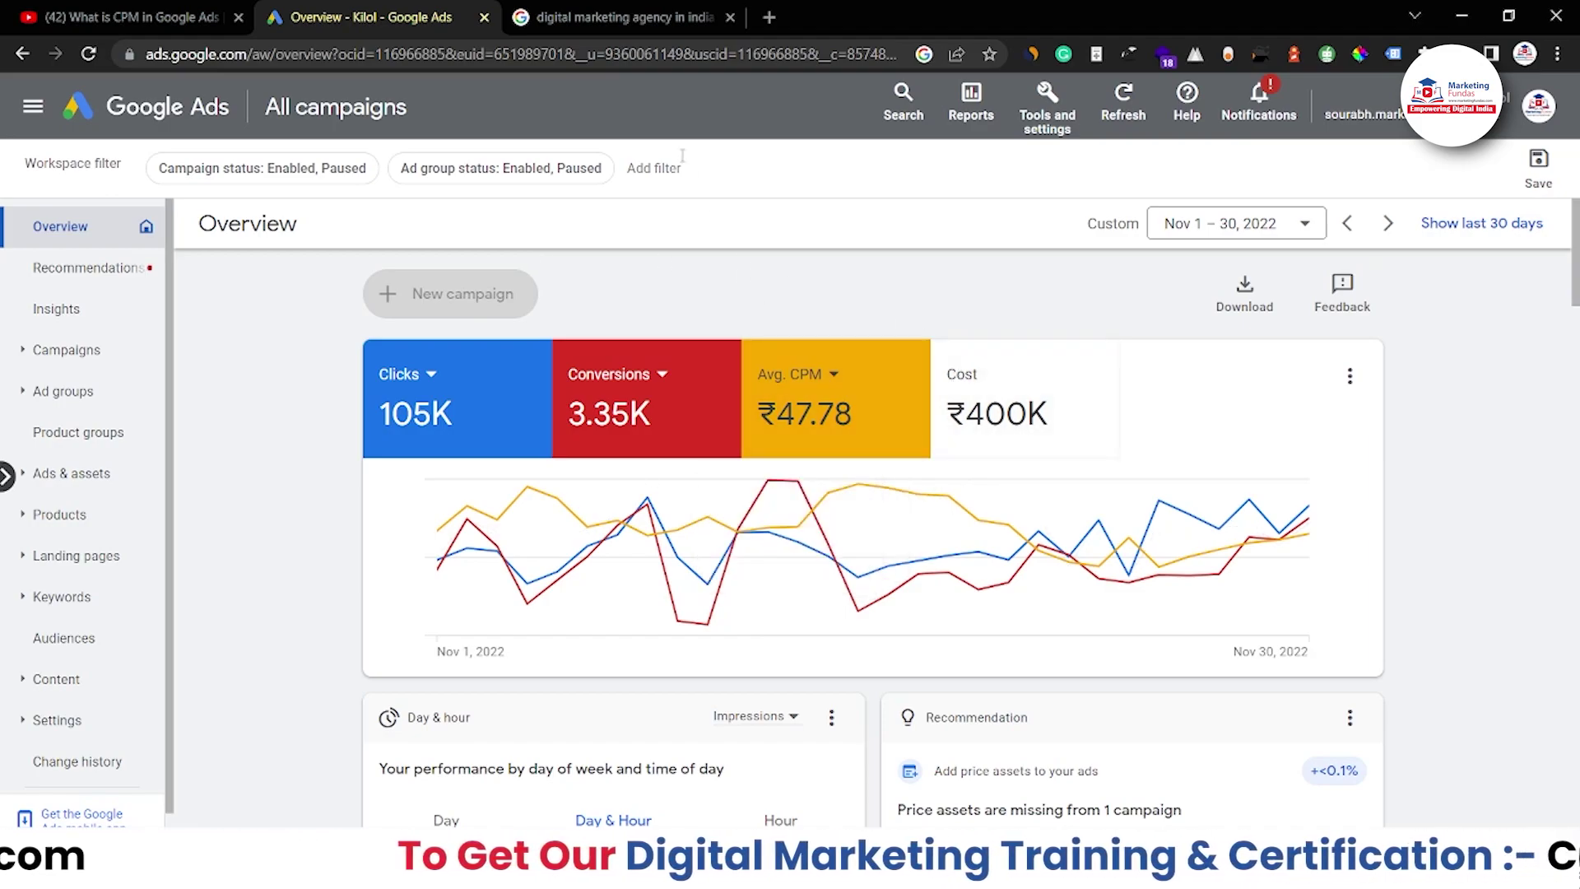
Step: Back on the search results, trim the search query to 'digital marketing'
left_click(662, 17)
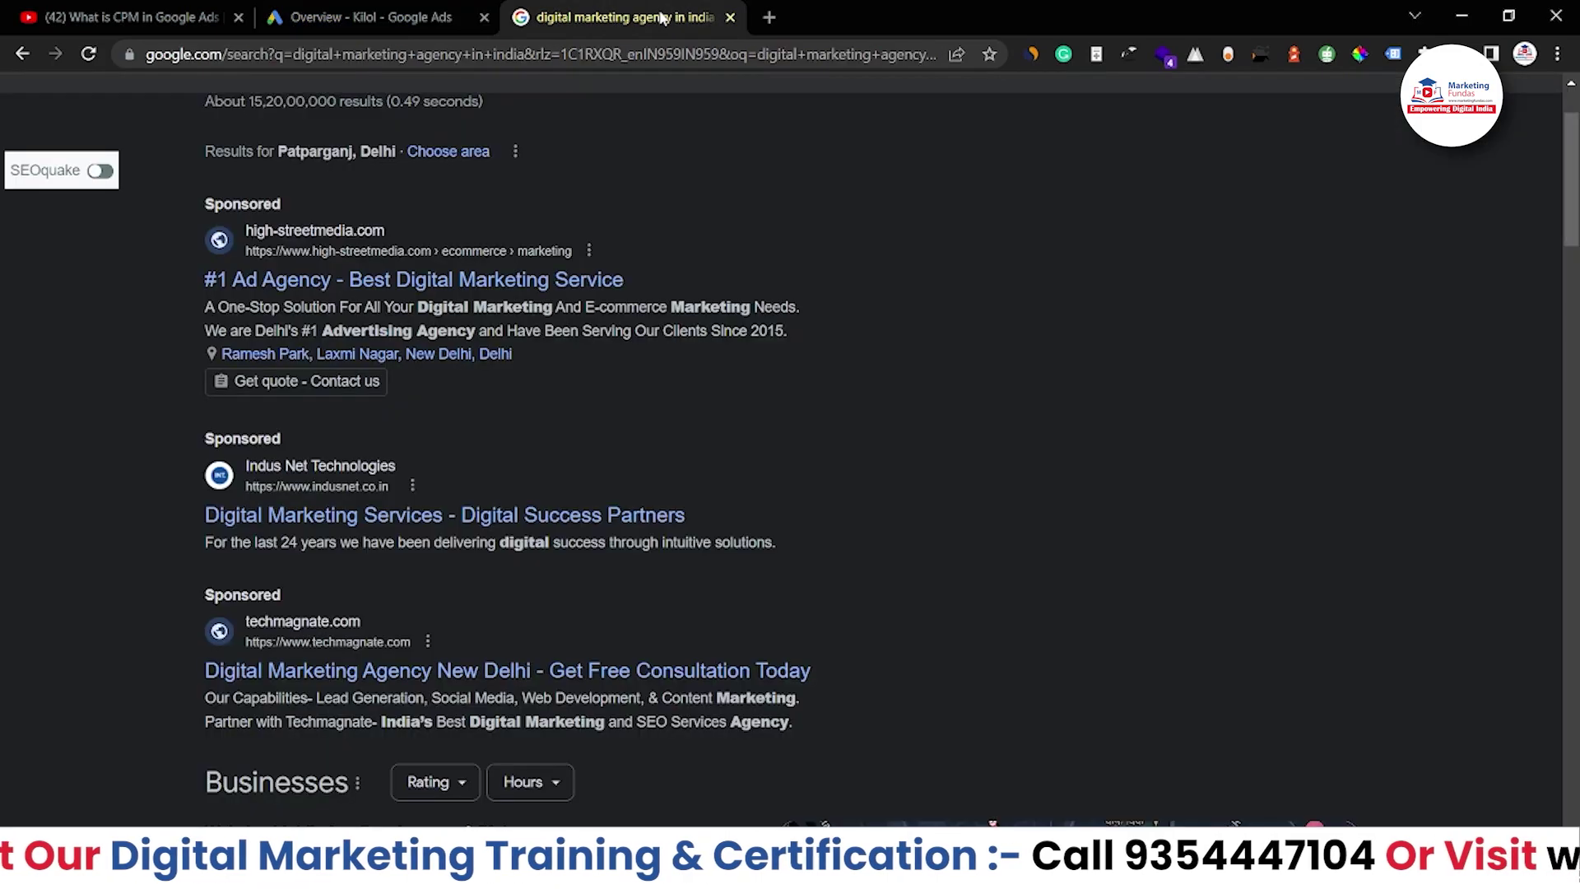
scroll(810, 232, "up", 2)
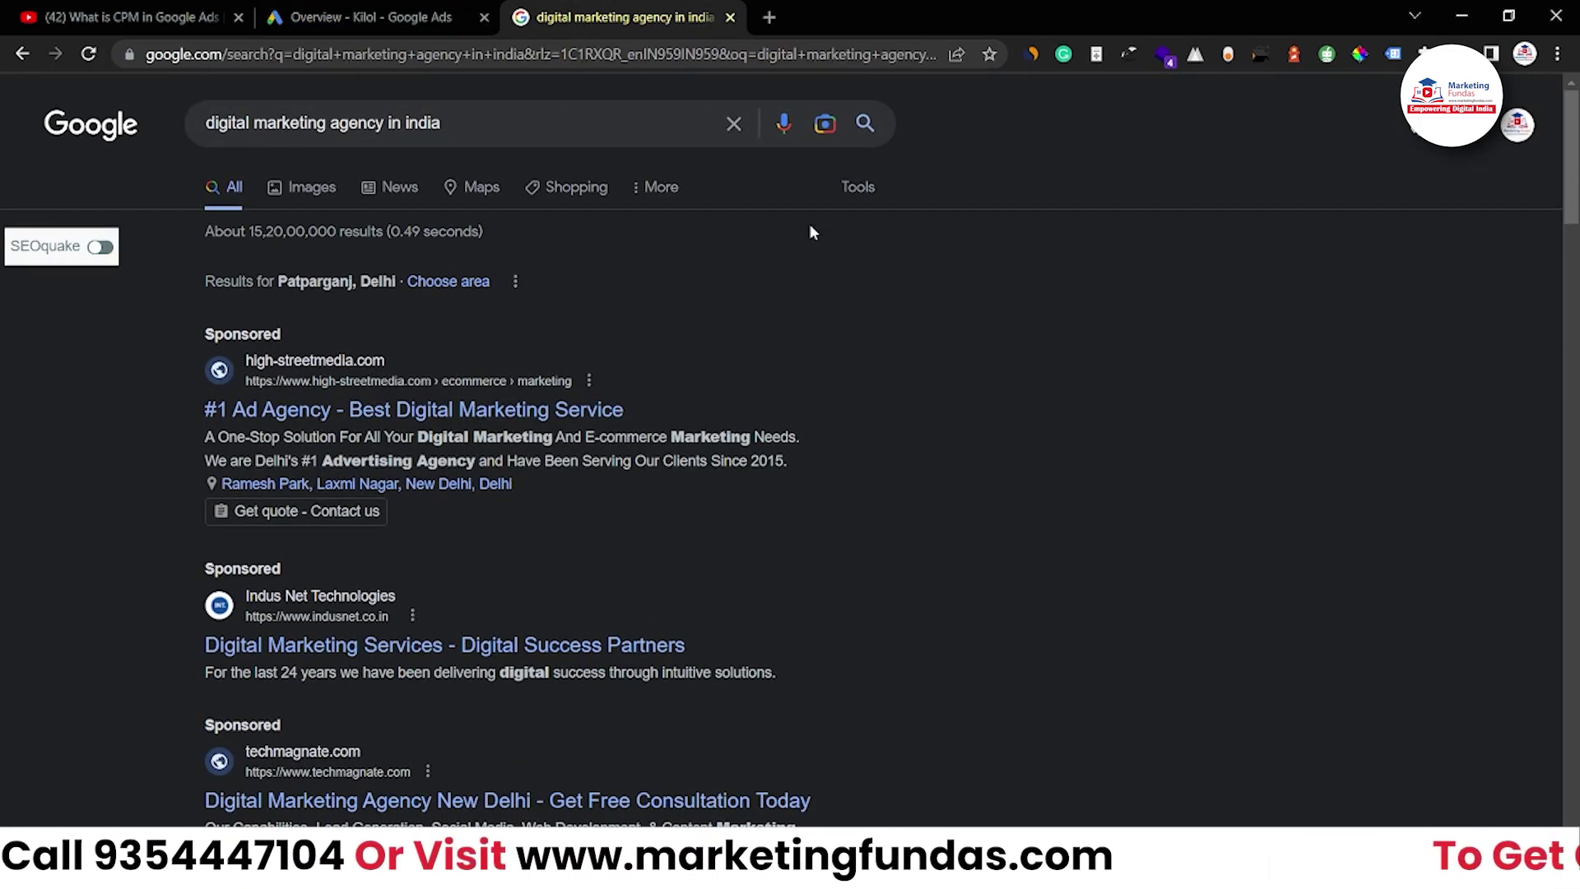
left_click(463, 114)
key("BackSpace")
key("BackSpace")
key("BackSpace")
key("BackSpace")
key("BackSpace")
key("BackSpace")
key("BackSpace")
key("BackSpace")
key("BackSpace")
key("BackSpace")
key("BackSpace")
key("BackSpace")
key("BackSpace")
key("BackSpace")
key("BackSpace")
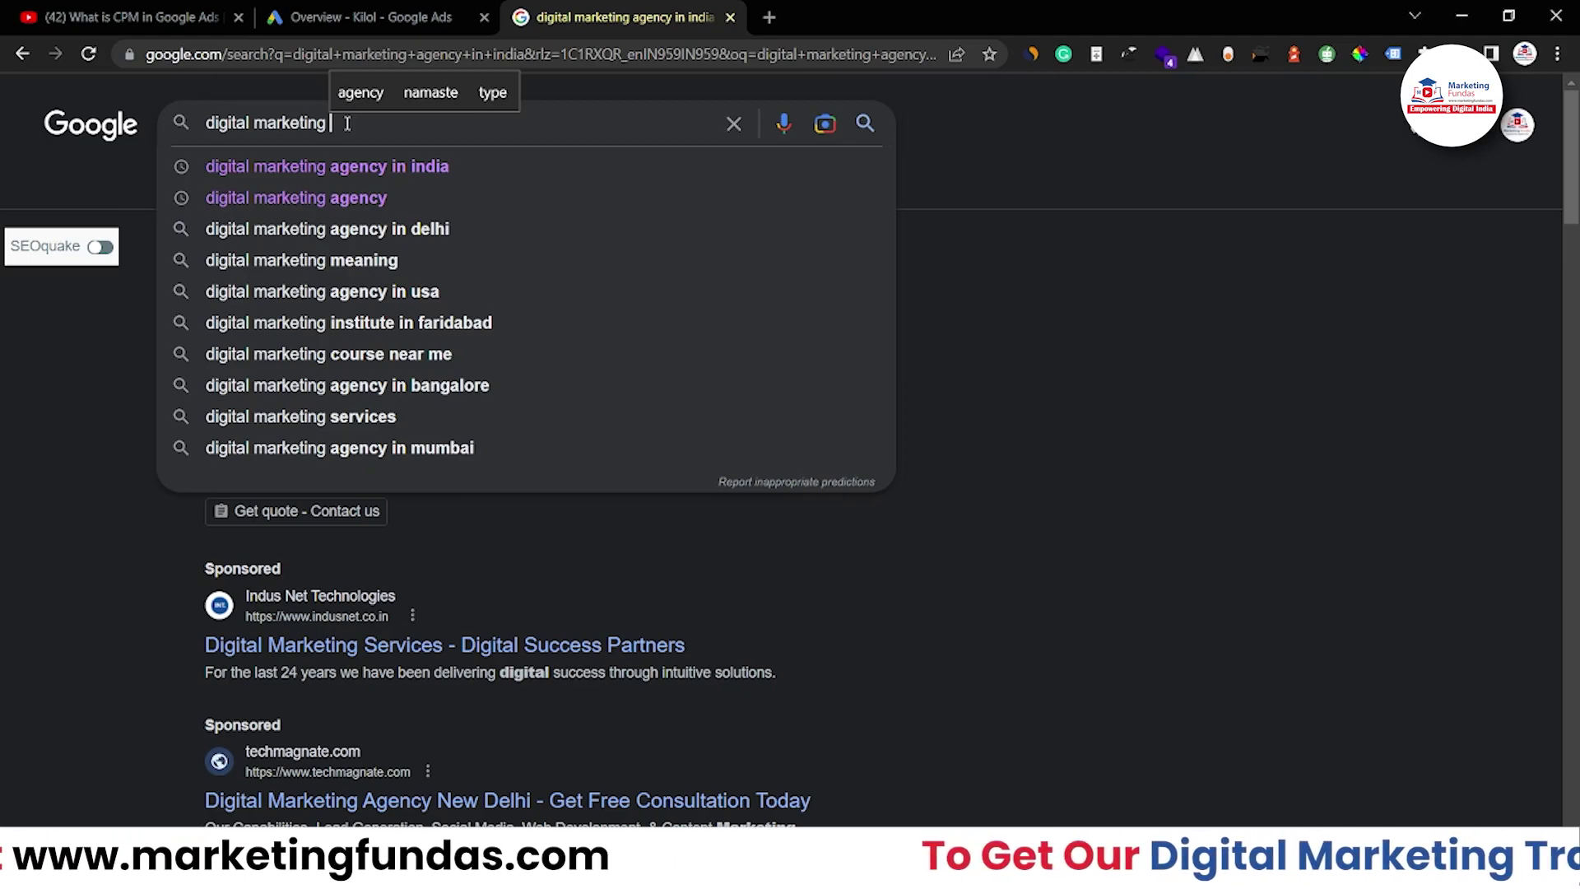
Step: Change the search query to 'digital marketing agency in delhi', replacing 'india' with 'delhi'
type("agency")
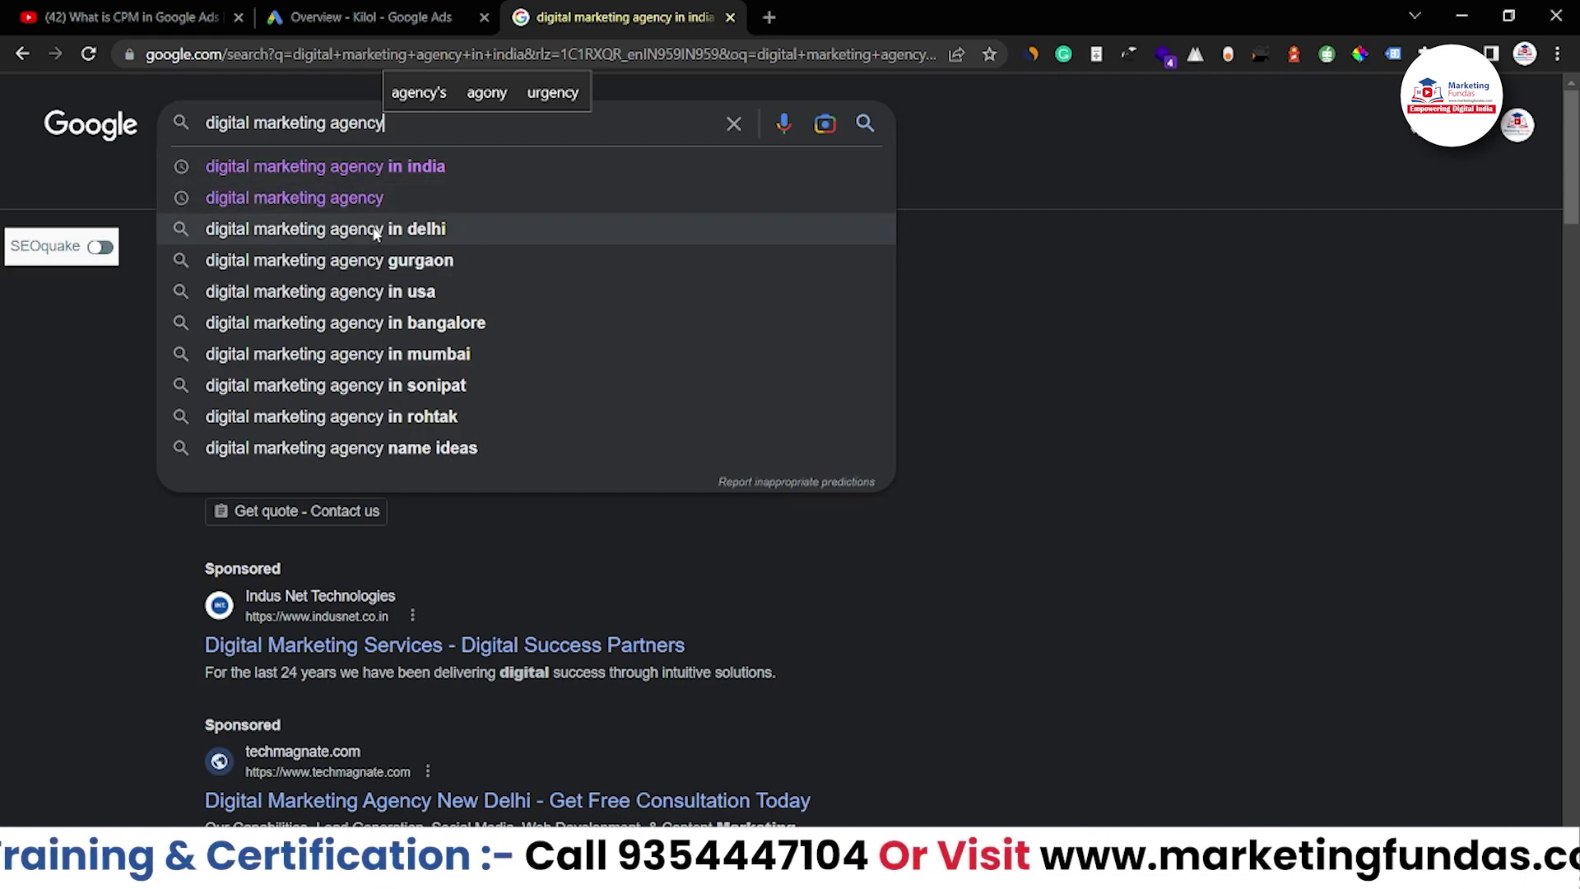
key("Down")
key("Up")
key("Up")
key("Up")
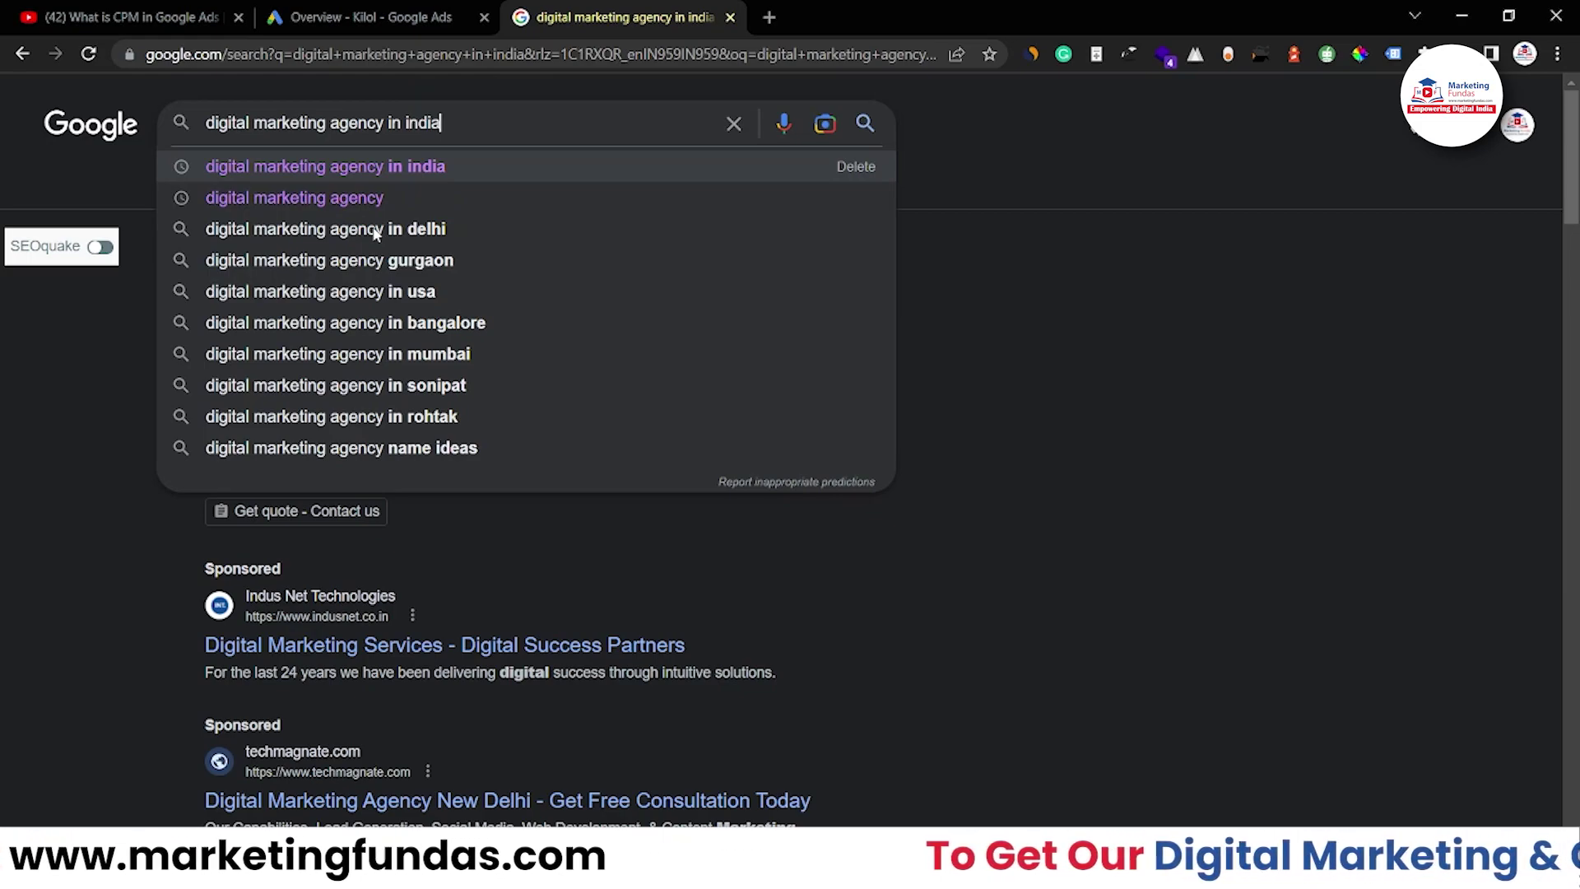
key("BackSpace")
key("BackSpace")
key("BackSpace")
key("BackSpace")
key("BackSpace")
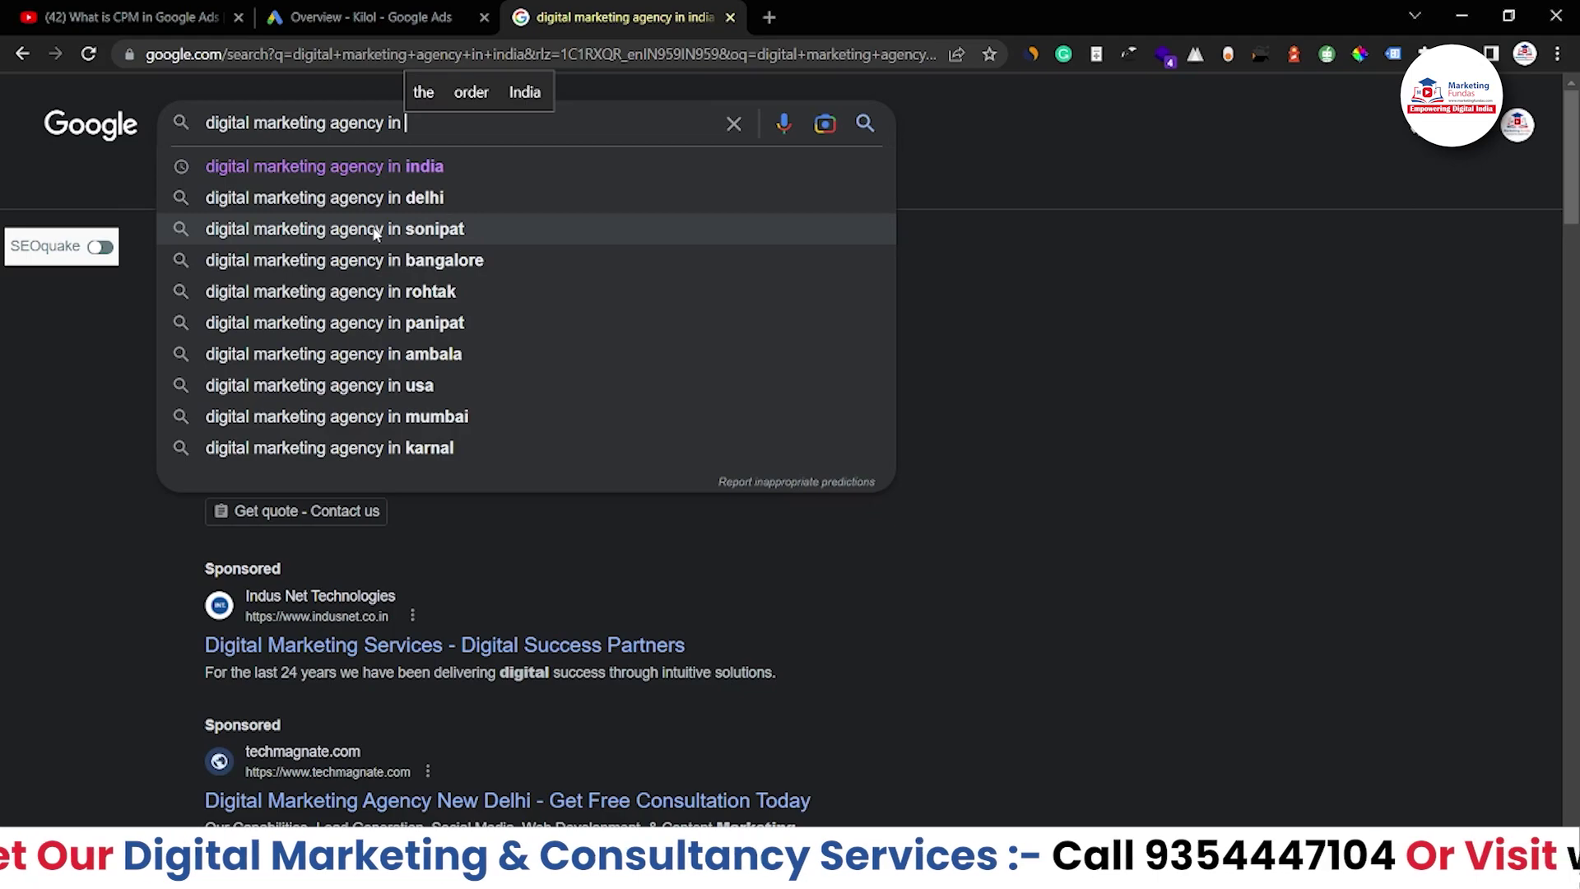
type("delhi")
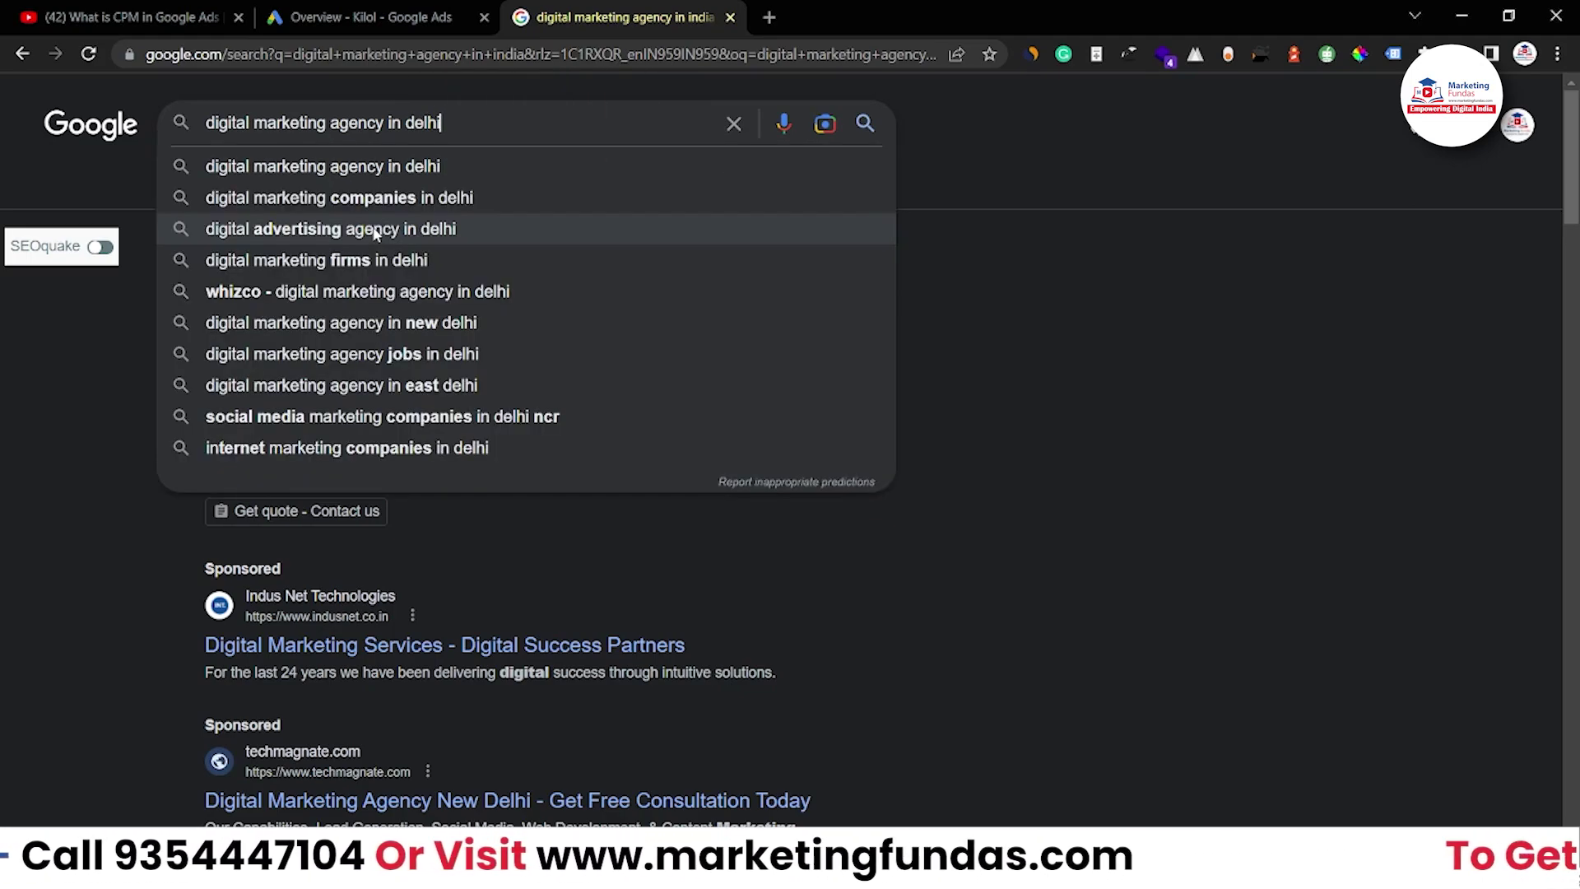
left_click(378, 10)
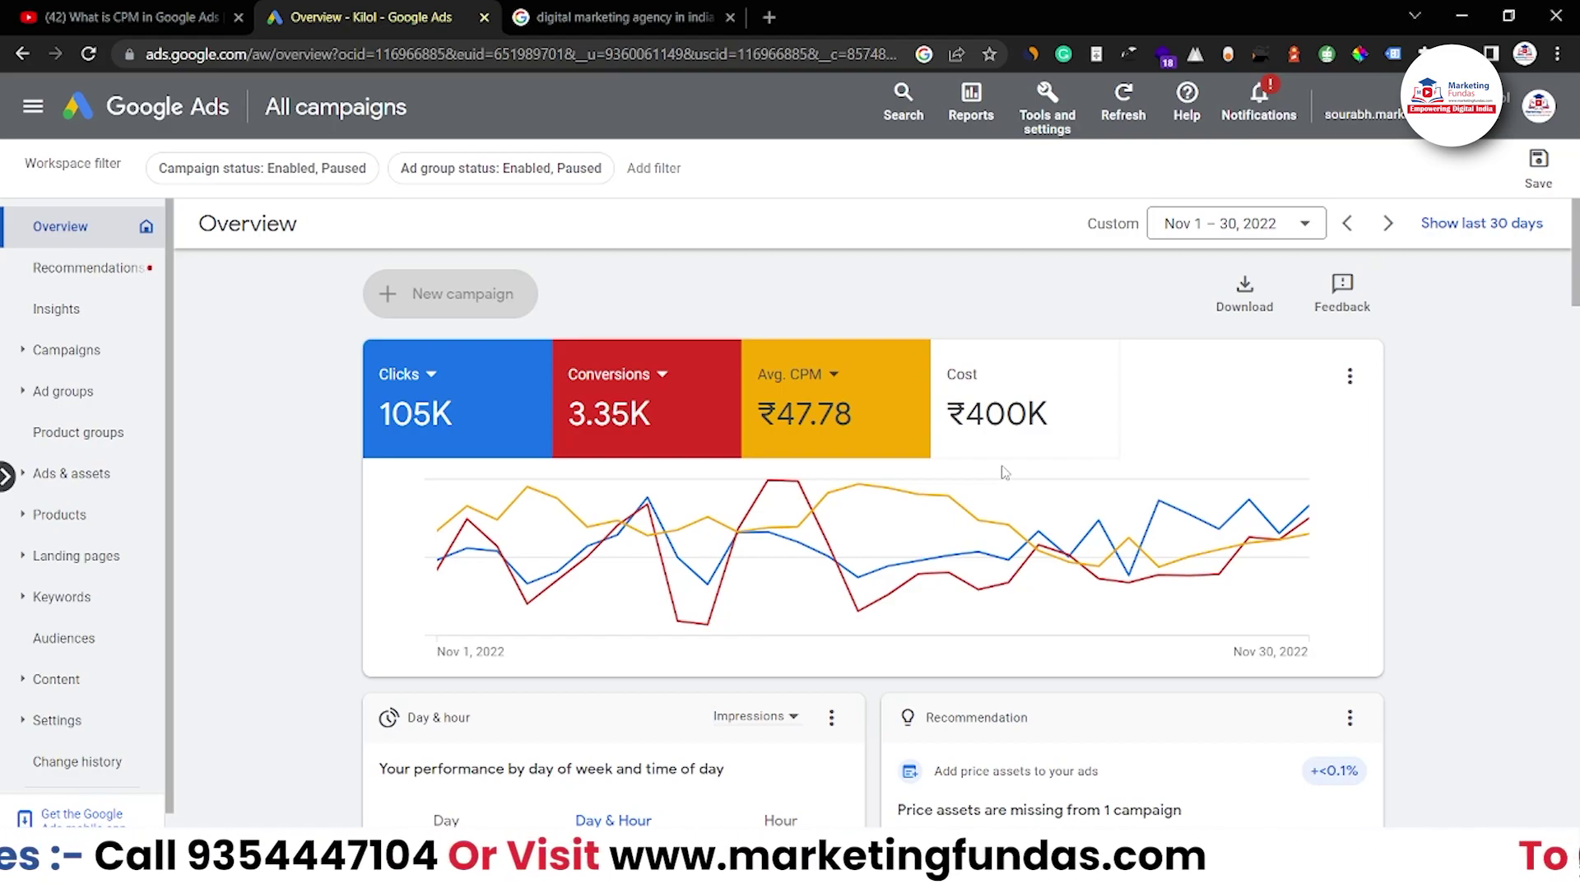
Step: Glance at the search results, then return to the Google Ads Overview showing Avg. CPM ₹47.78
left_click(676, 10)
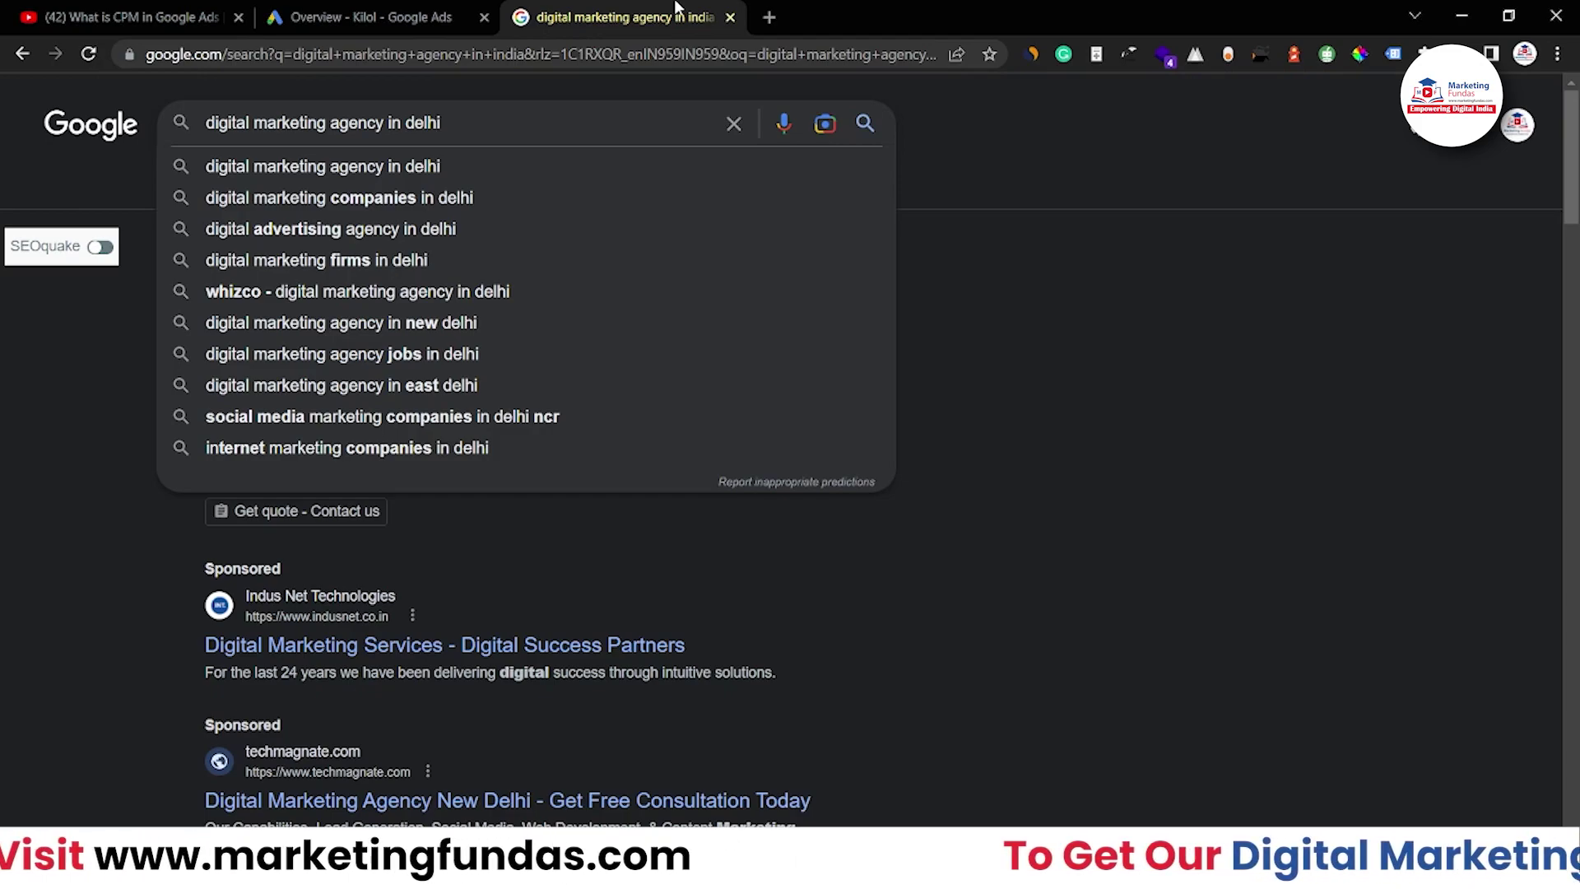
left_click(438, 12)
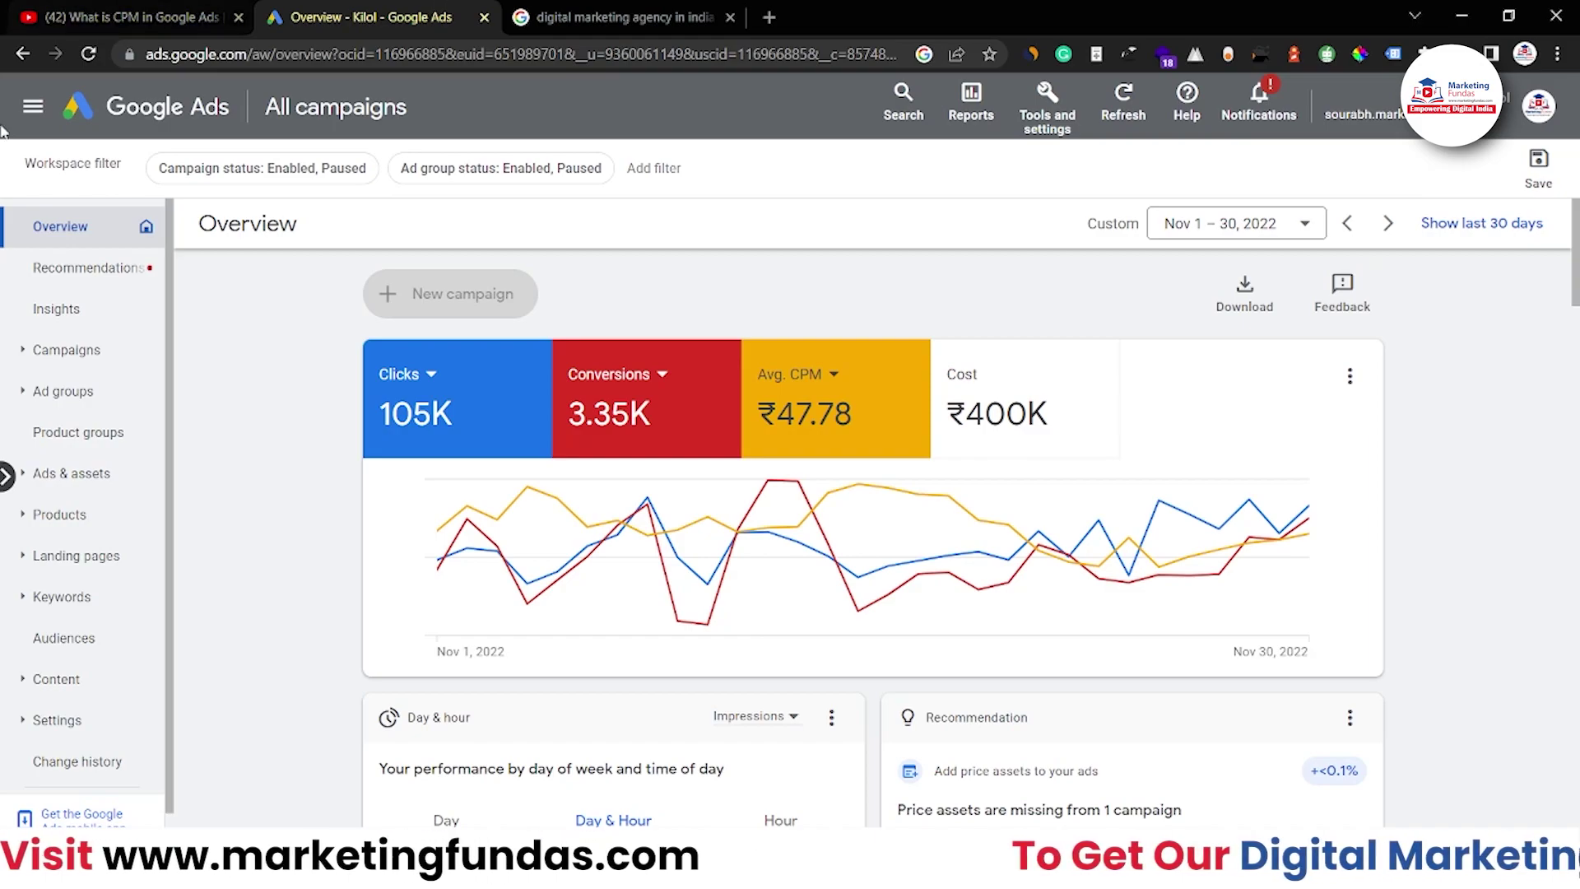
Step: Open the Nov 1–30, 2022 Search keywords report and browse keywords like 'Buy ladies suit online' and 'Suit salwar'
left_click(130, 601)
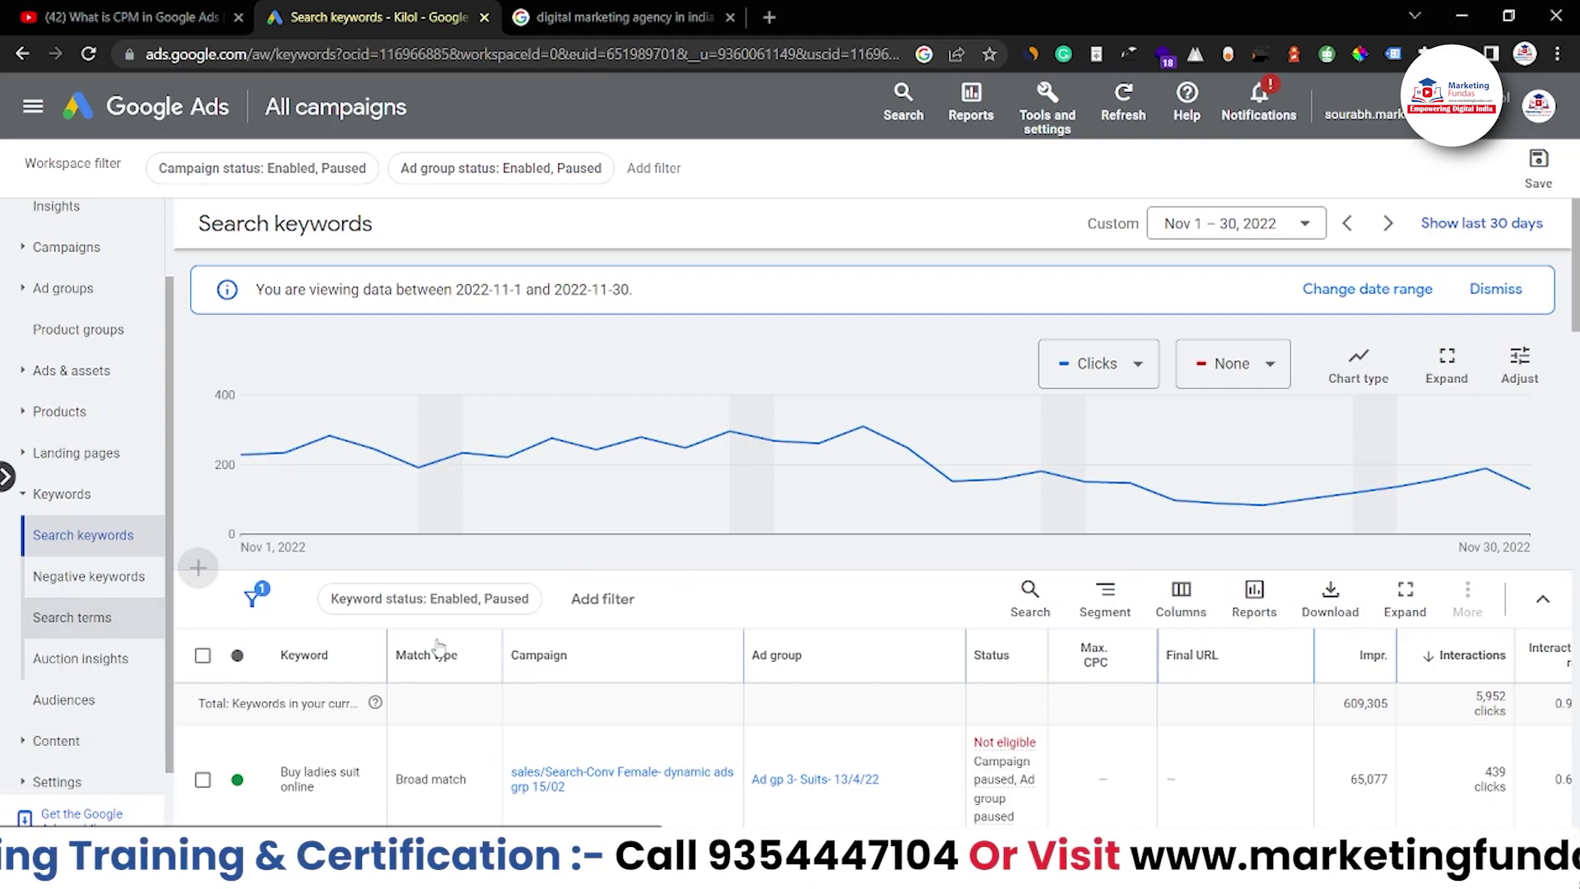
scroll(411, 609, "down", 3)
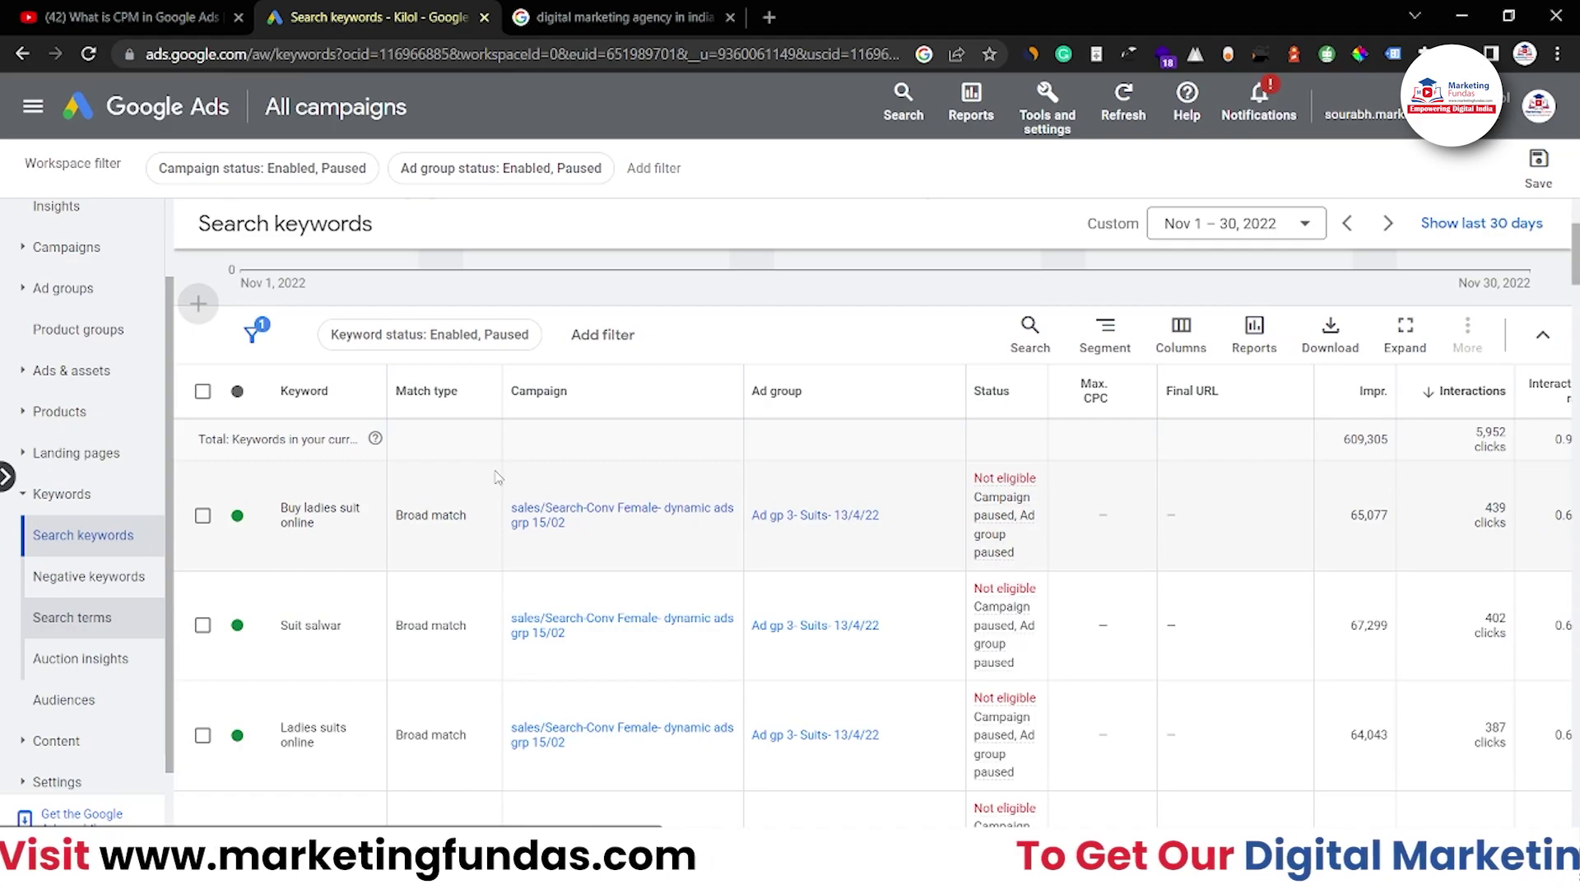
scroll(498, 477, "down", 2)
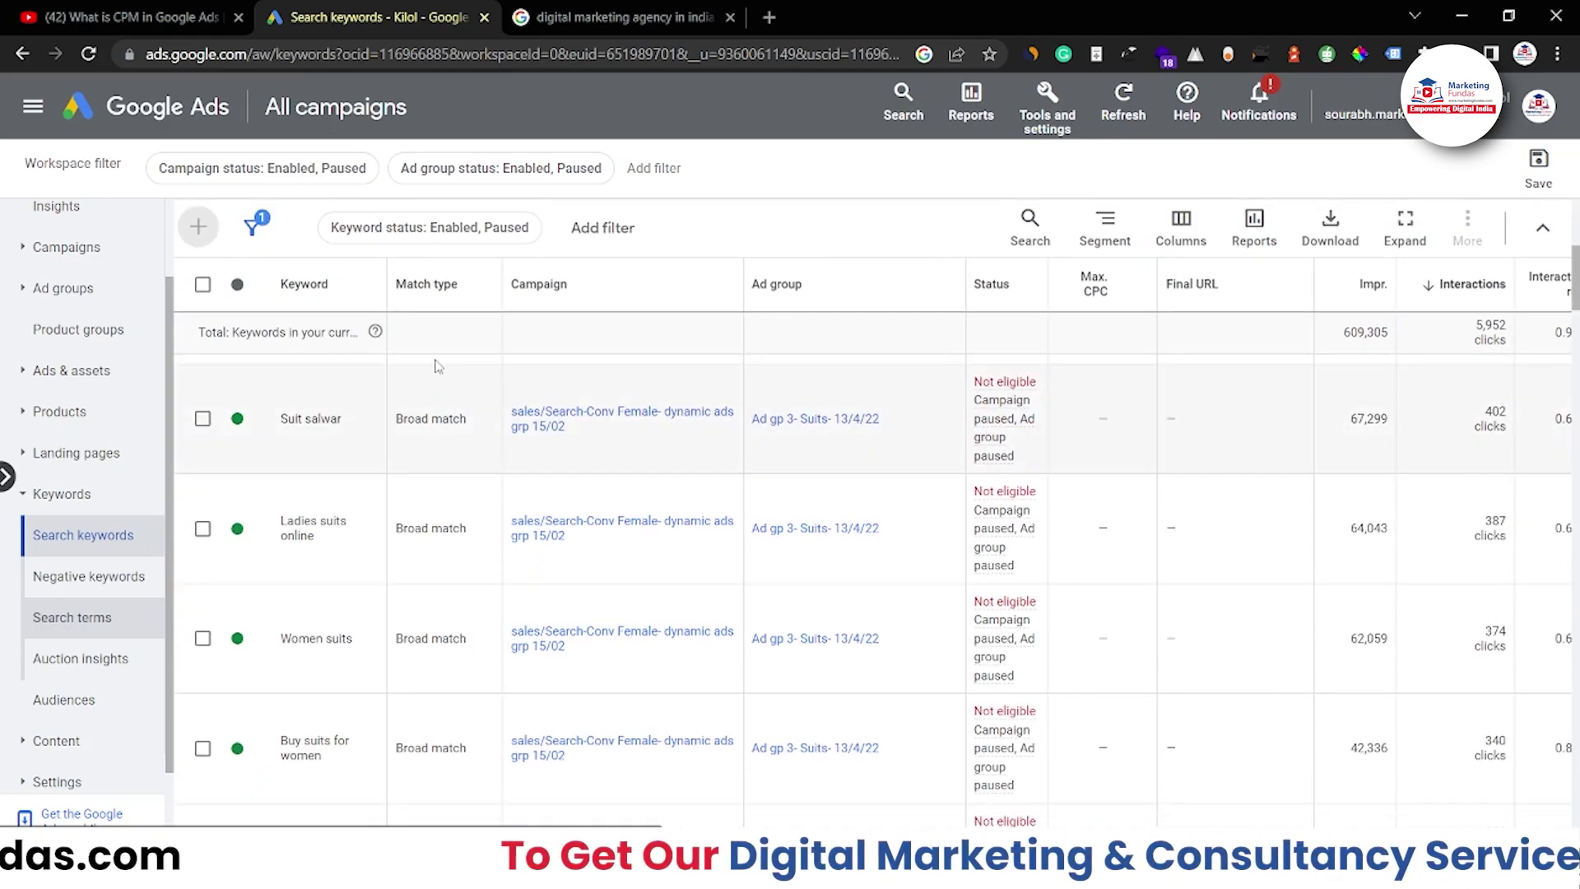
scroll(601, 508, "up", 1)
scroll(601, 508, "up", 5)
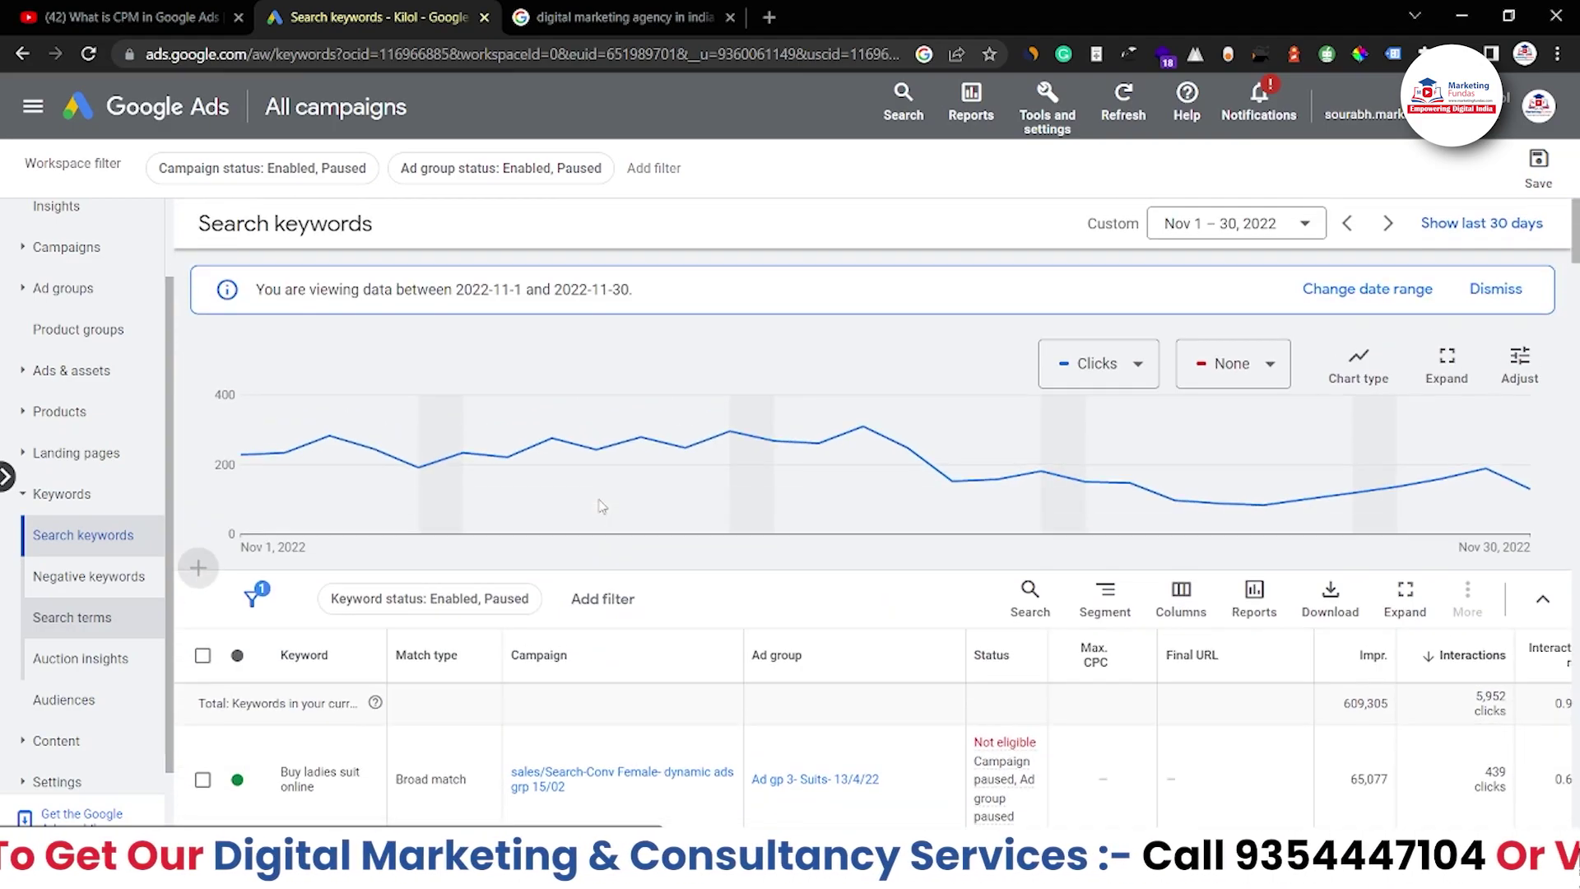
scroll(565, 423, "down", 3)
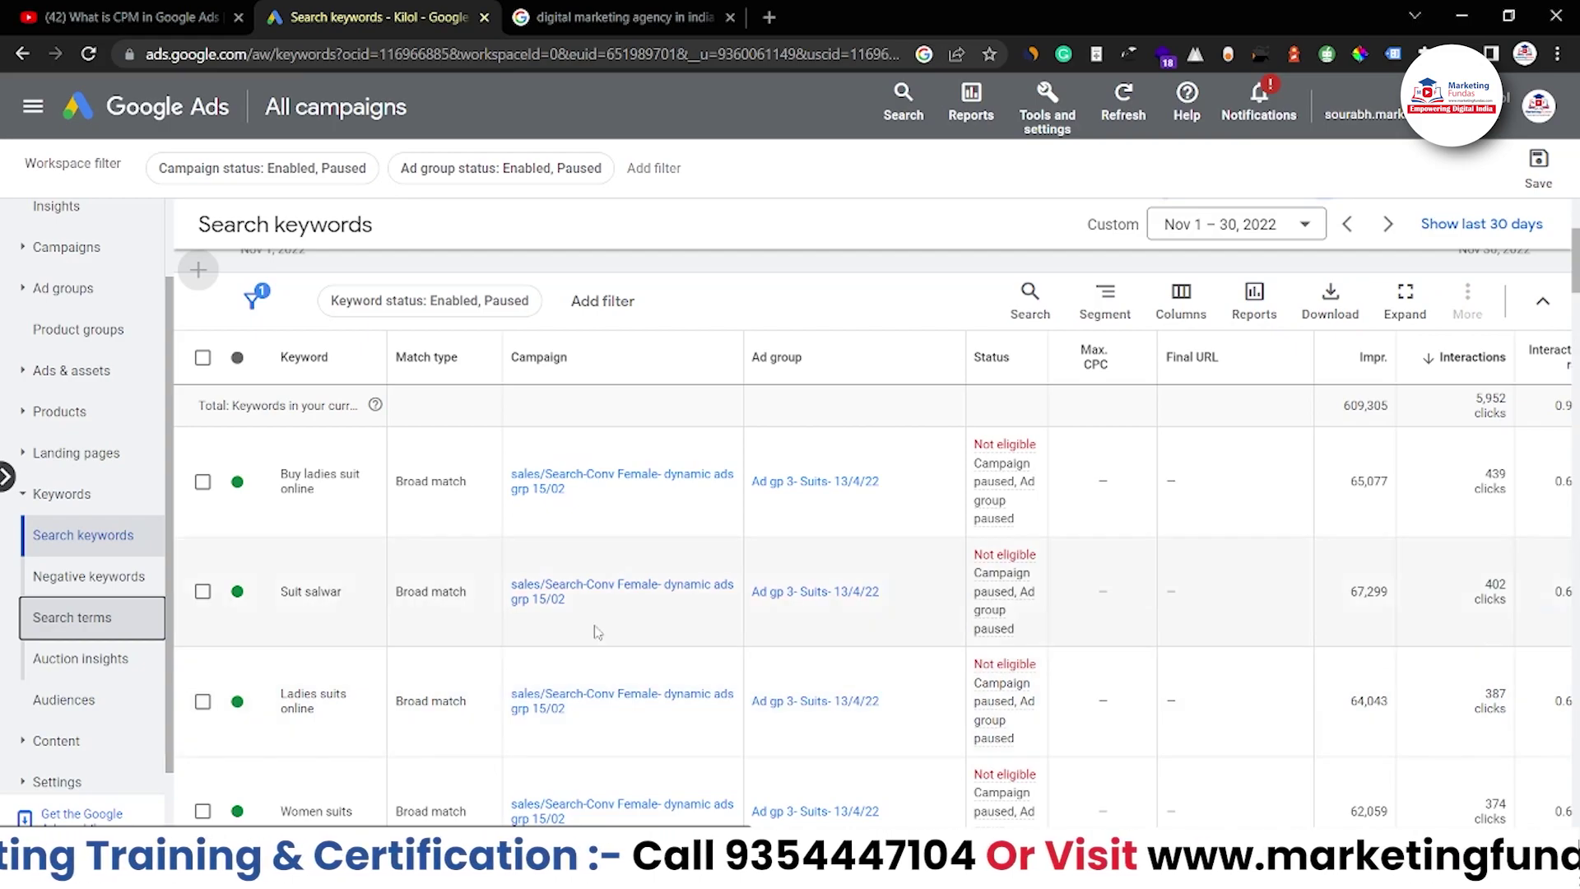
scroll(104, 360, "up", 2)
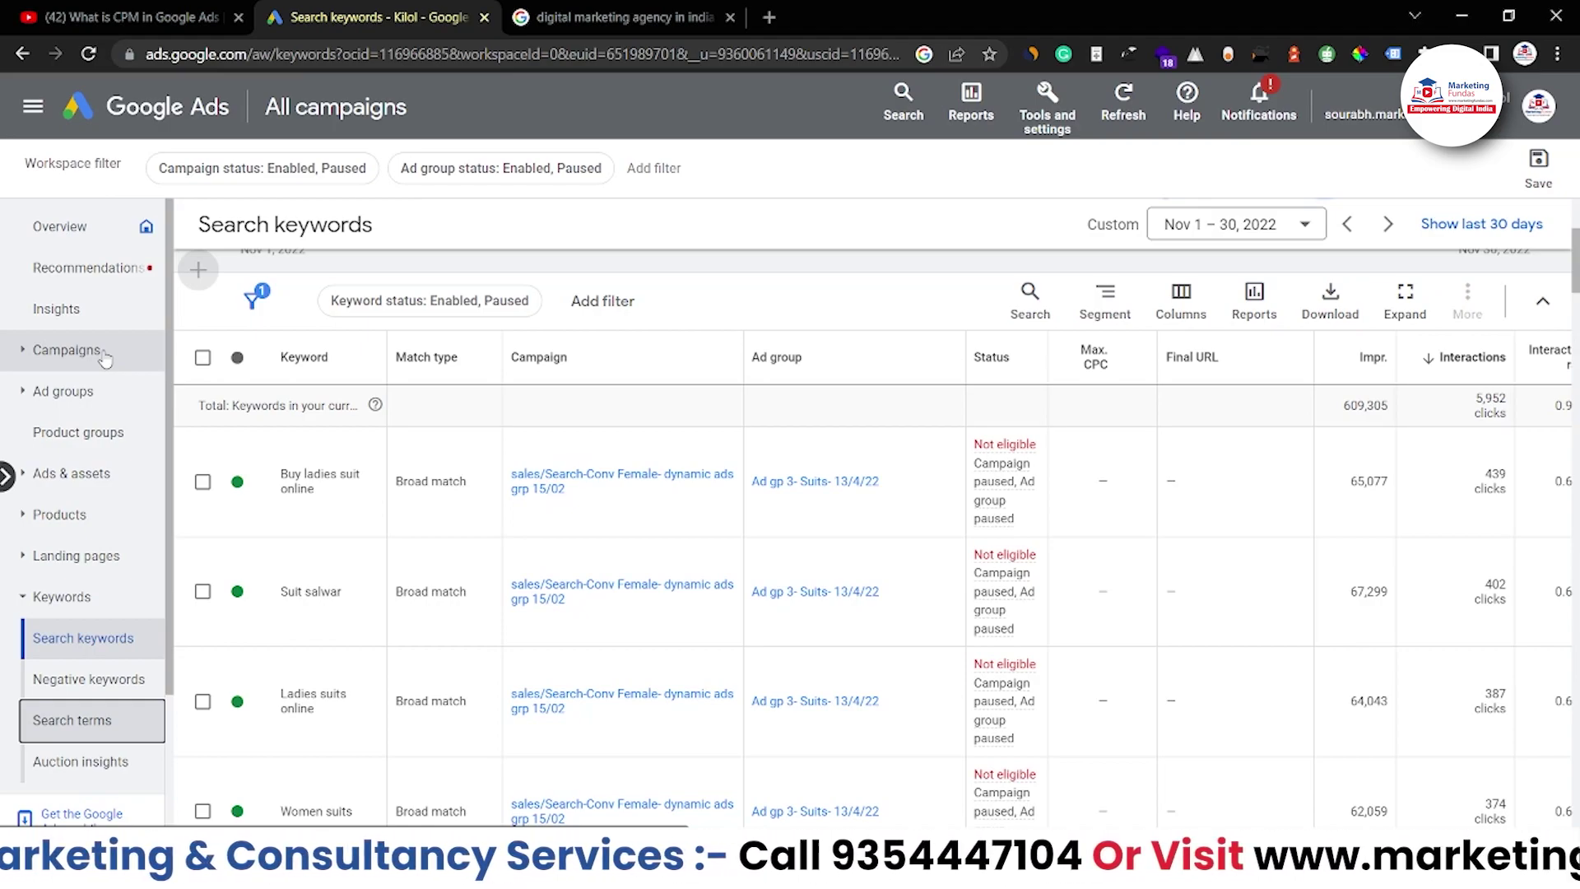
left_click(103, 233)
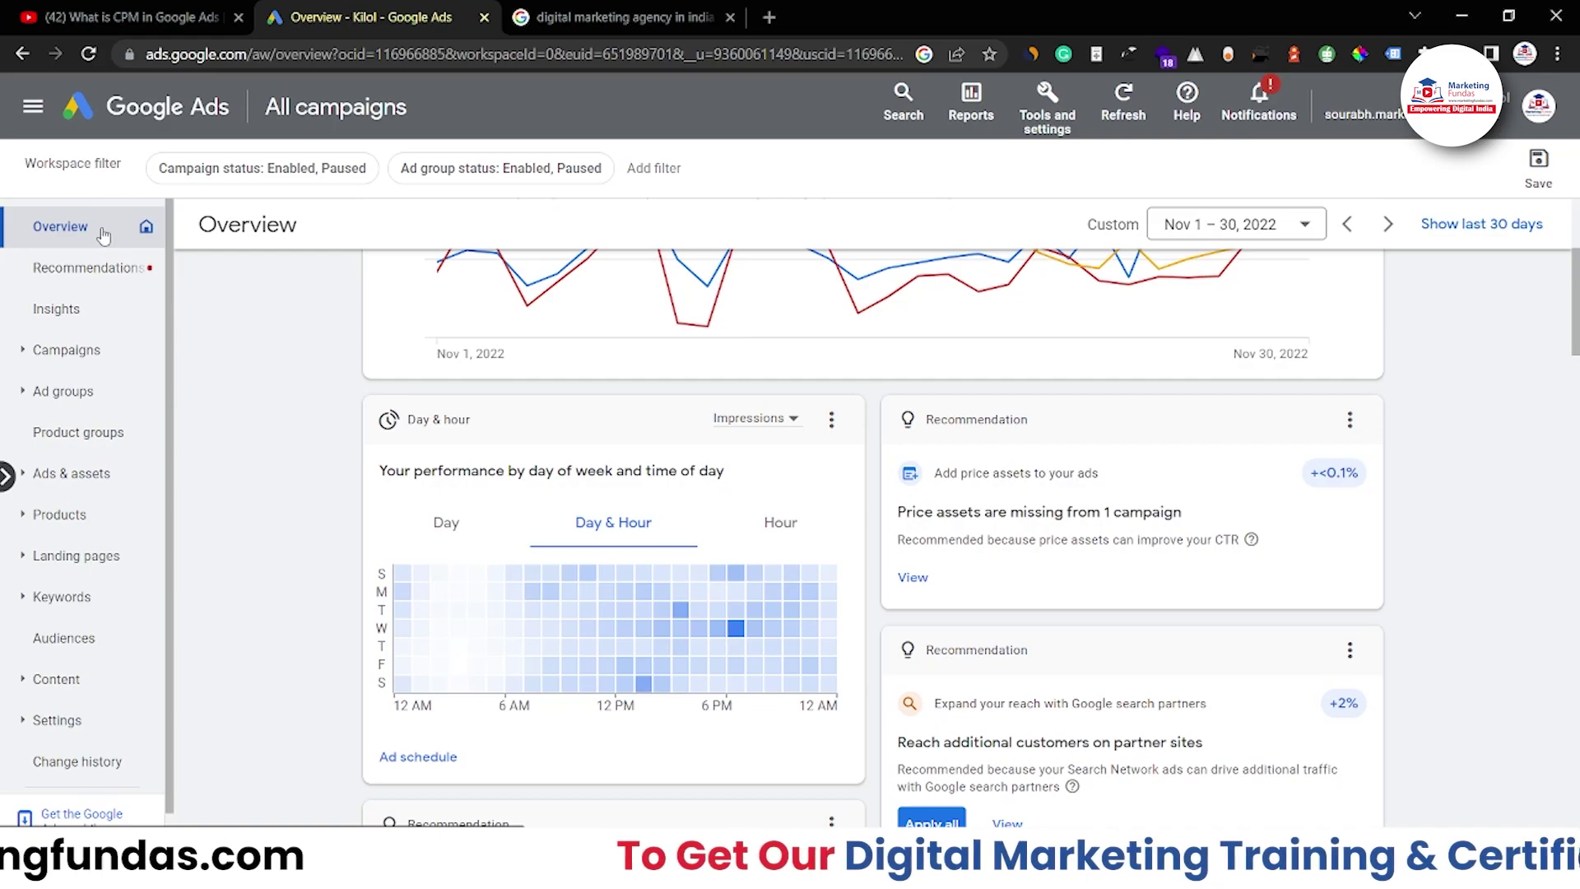
Step: Scroll to the top of the Overview to see the Avg. CPM ₹47.78 card and performance chart
scroll(690, 314, "up", 4)
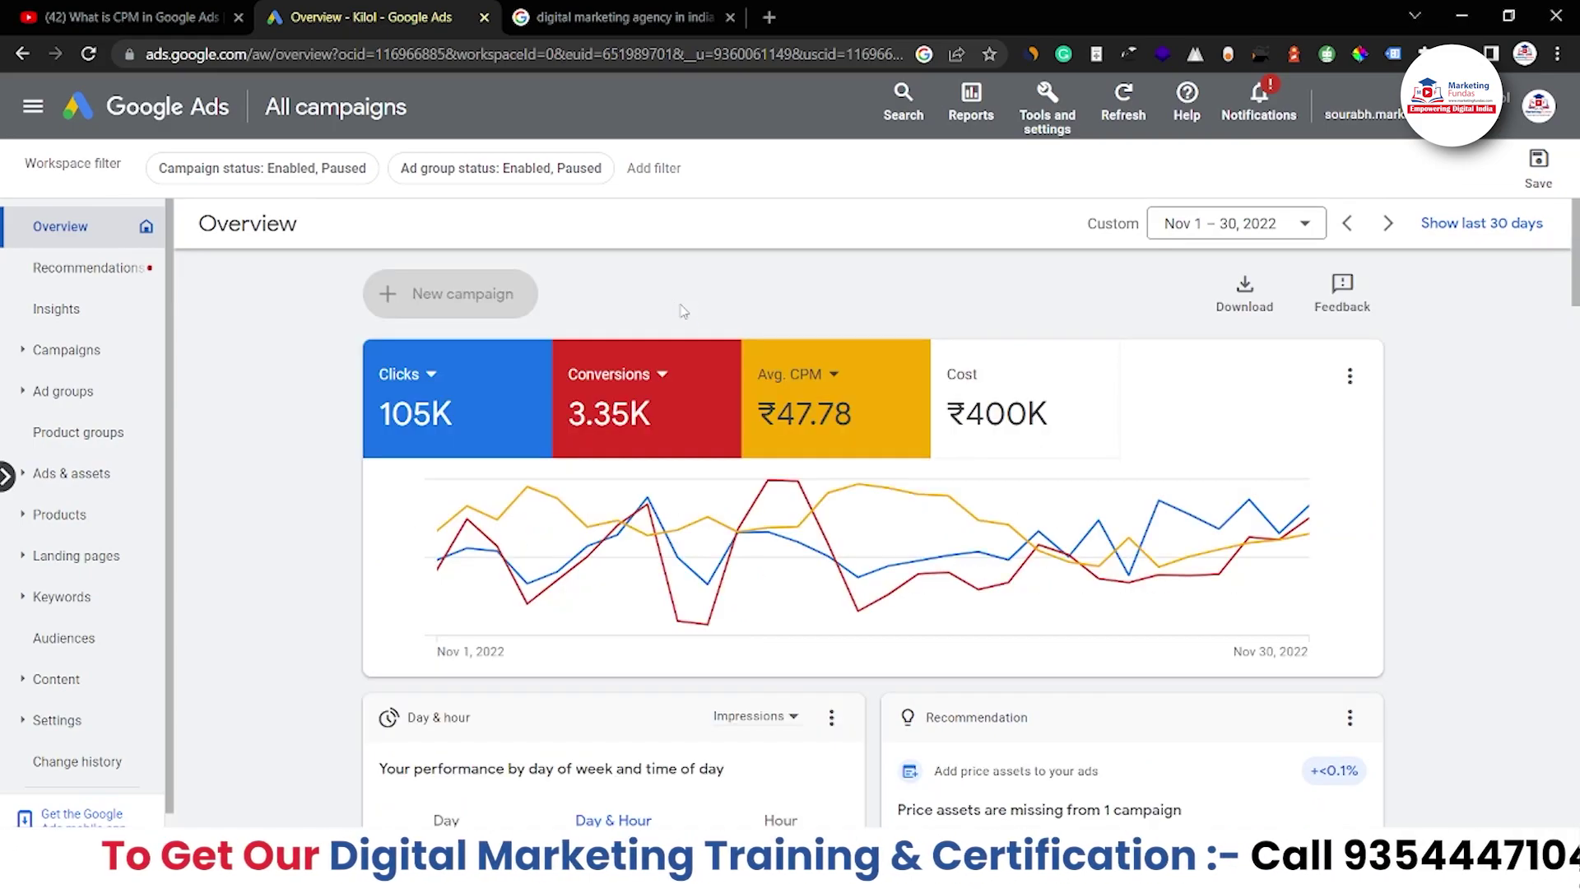